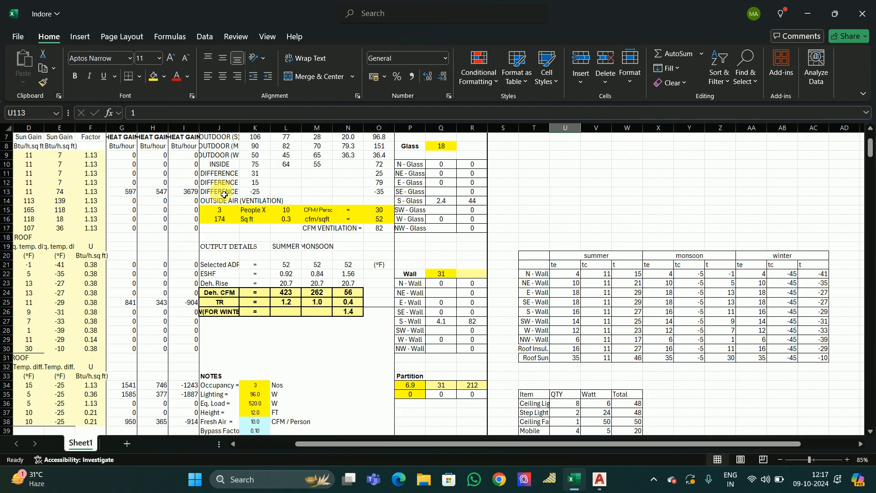
# Copy the summary range S1:AC2 from Sheet1 and paste it as links at A1 of a new sheet
pyautogui.scroll(2, 490, 247)
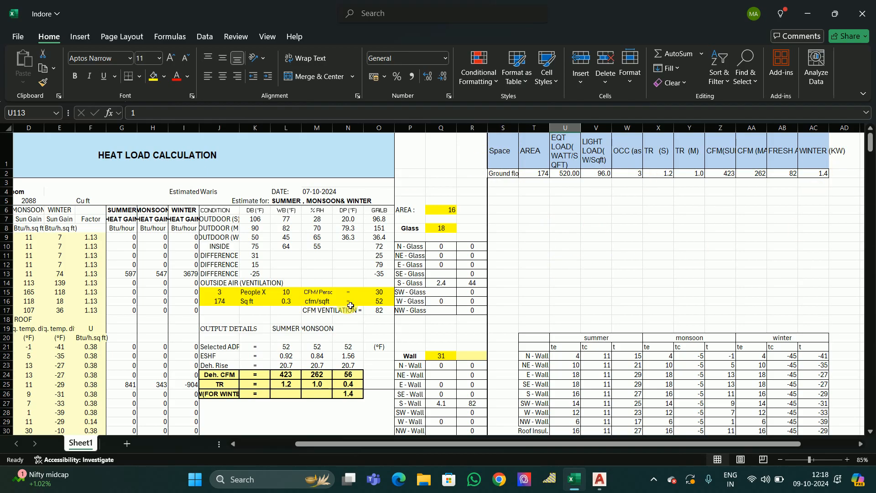
pyautogui.moveTo(503, 145); pyautogui.dragTo(821, 178)
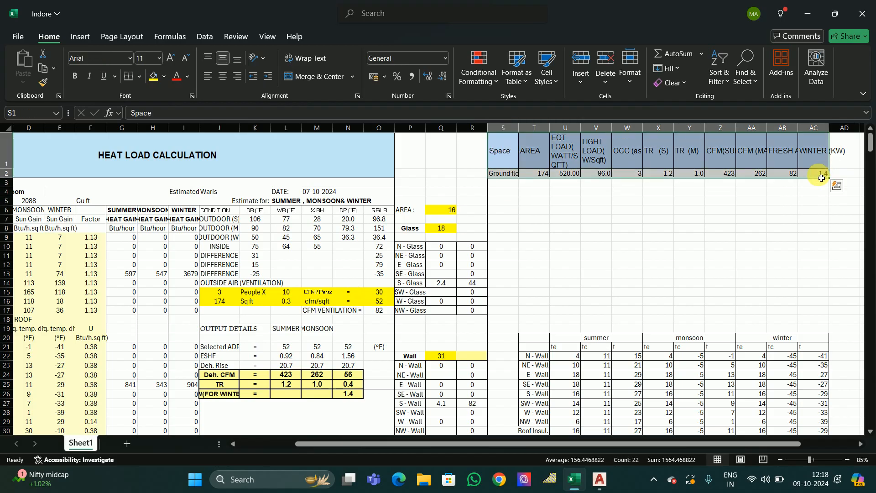
pyautogui.hotkey('ctrl', 'c')
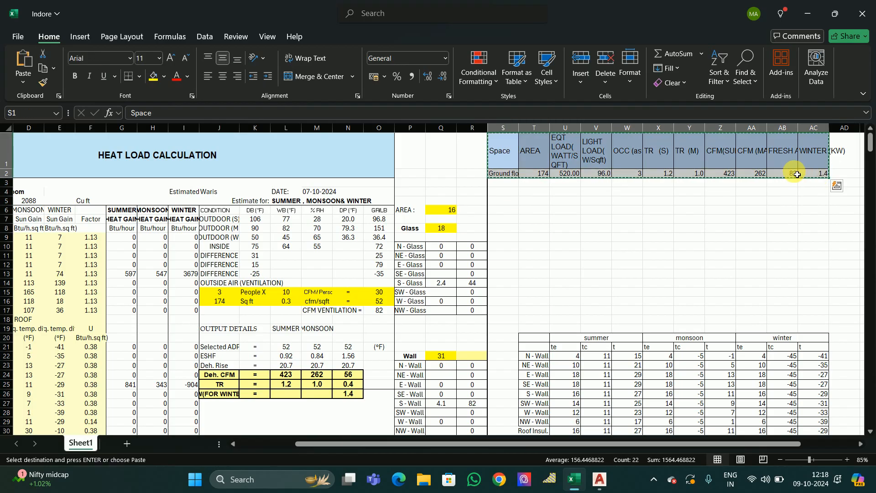
pyautogui.click(129, 445)
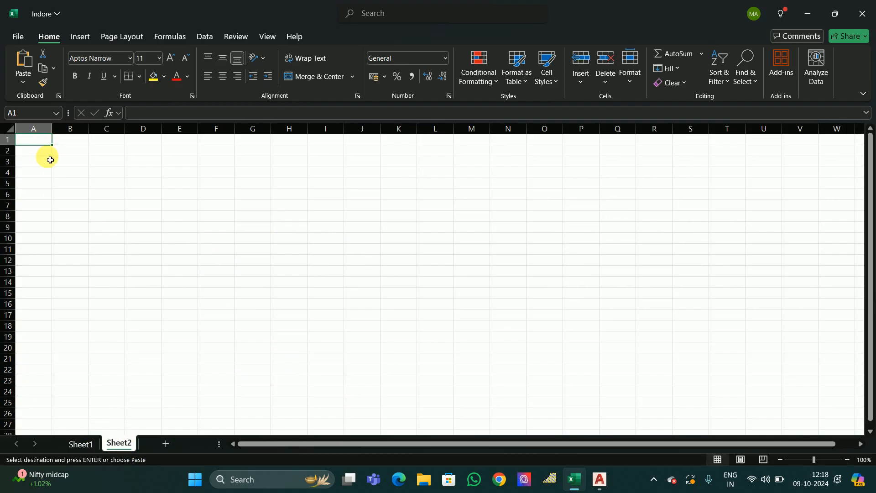
pyautogui.hotkey('ctrl', 'v')
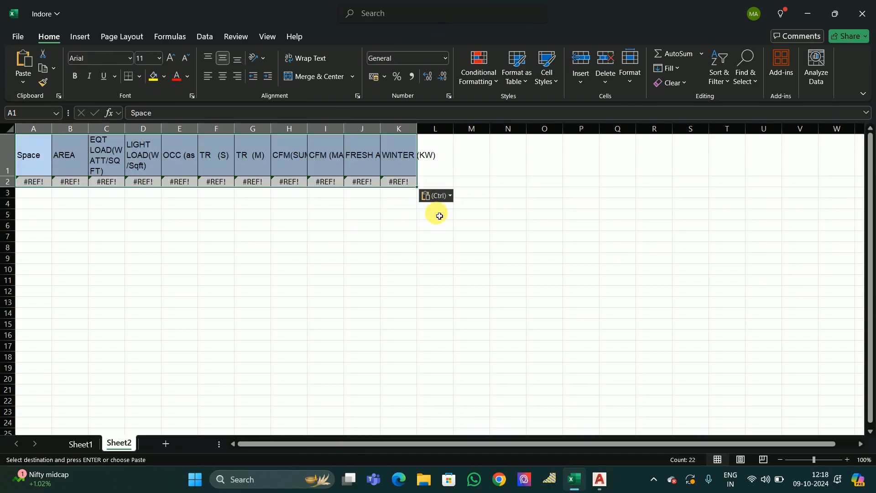
pyautogui.click(450, 197)
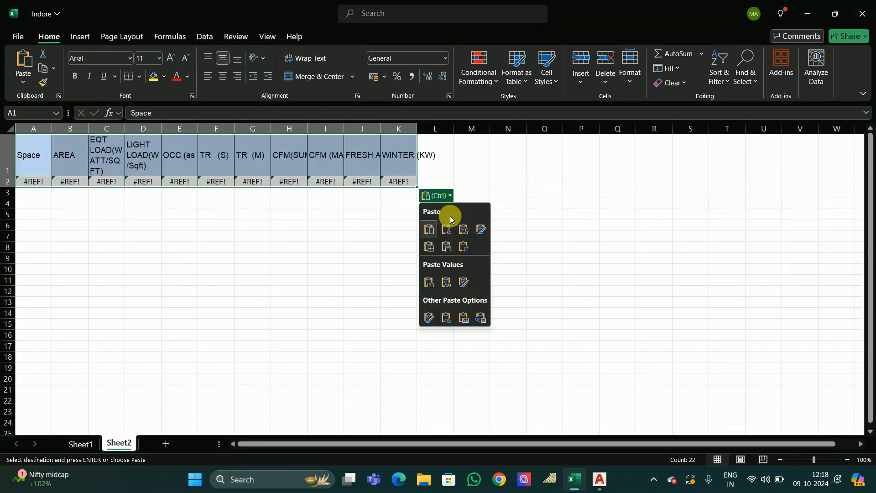
pyautogui.click(447, 319)
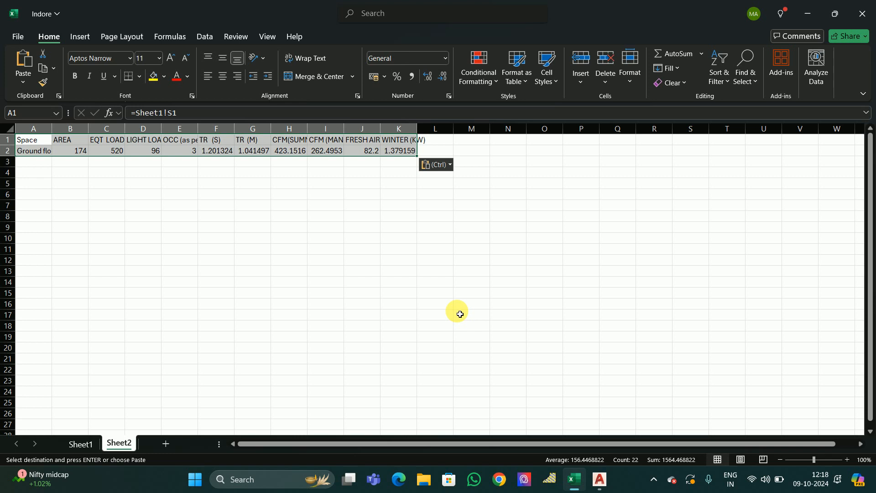
pyautogui.click(440, 314)
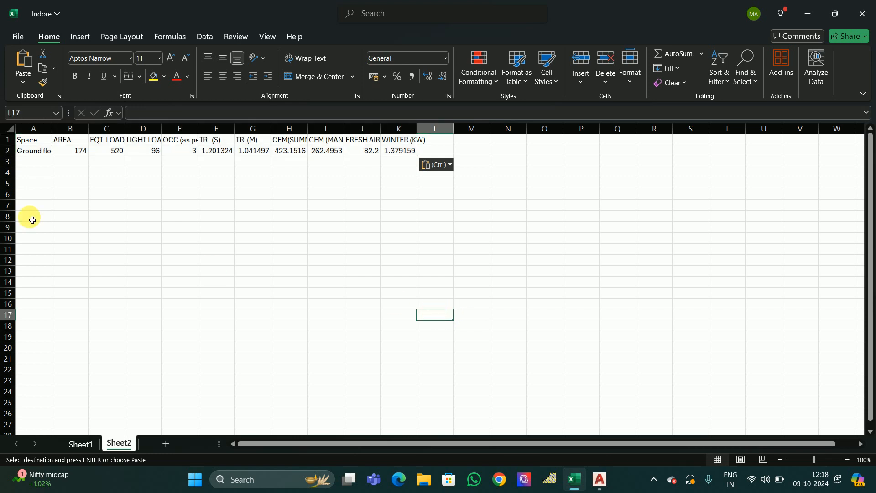
# Widen column A, wrap and centre the header text in A1:K1 both ways, and increase row 1's height to fit
pyautogui.moveTo(12, 148); pyautogui.dragTo(12, 169)
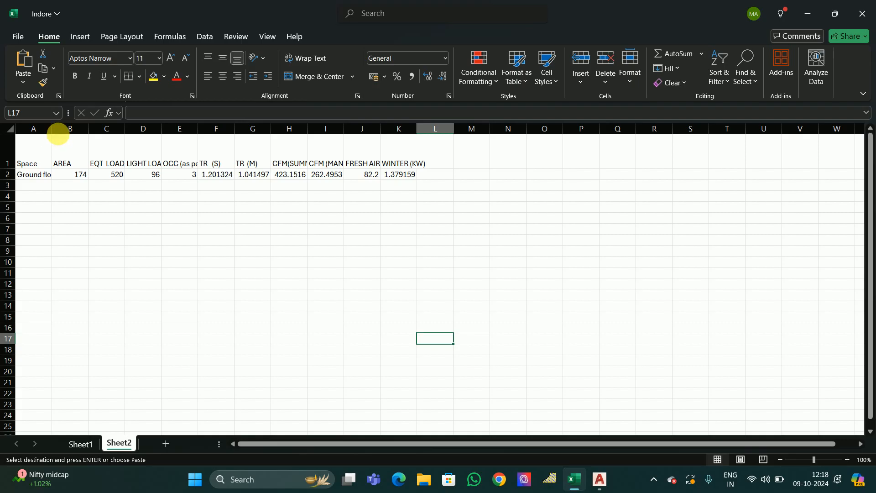
pyautogui.moveTo(59, 134); pyautogui.dragTo(104, 137)
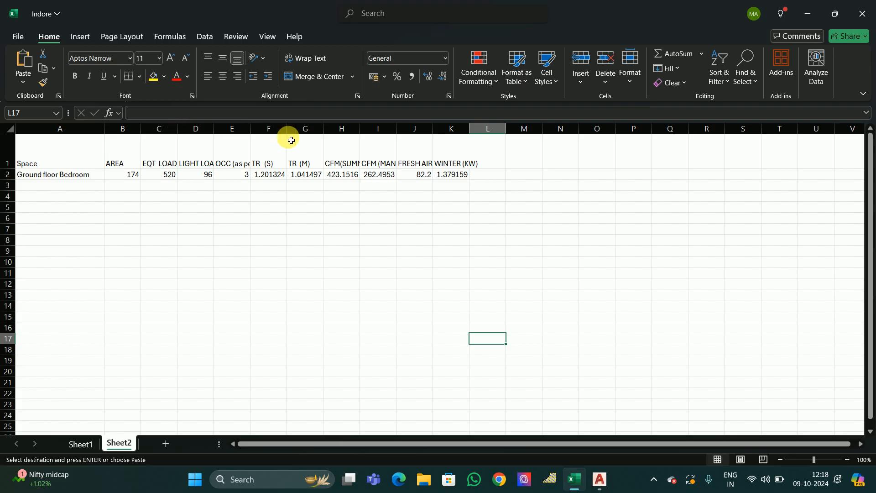
pyautogui.moveTo(46, 138); pyautogui.dragTo(470, 152)
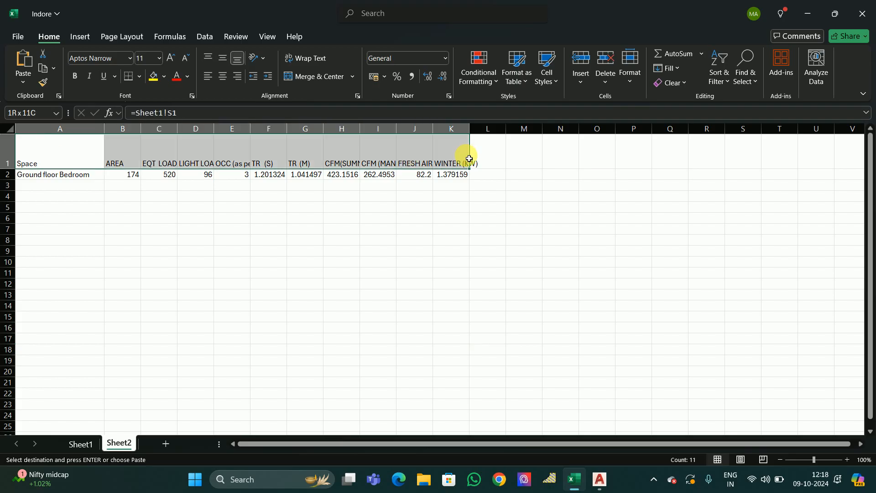
pyautogui.click(299, 59)
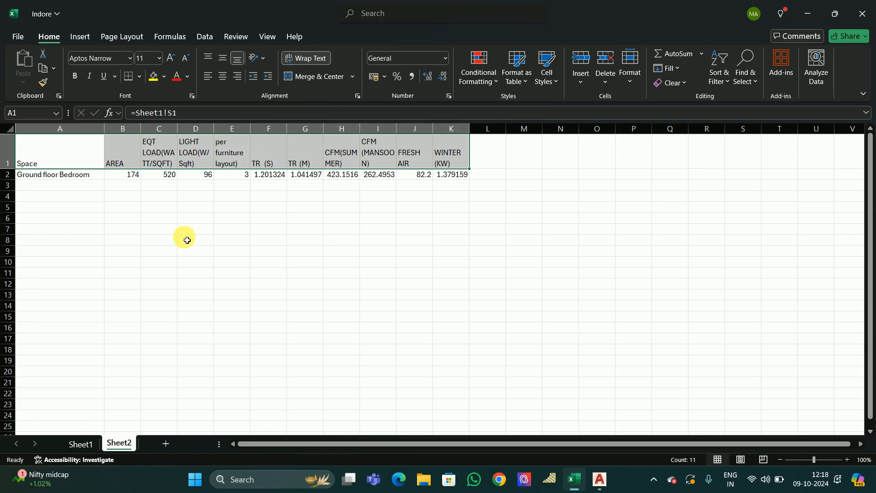
pyautogui.click(226, 74)
pyautogui.click(222, 57)
pyautogui.moveTo(7, 169); pyautogui.dragTo(7, 189)
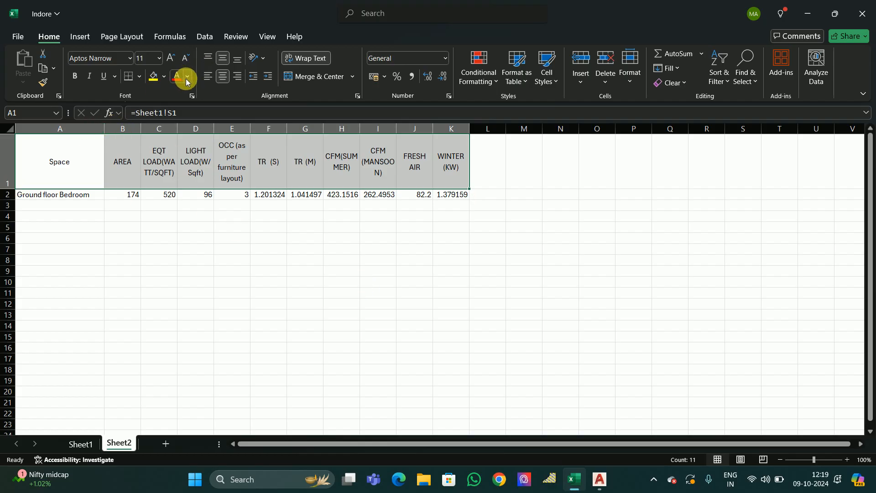
# Fill the header cells A1:K1 with the standard red colour
pyautogui.click(165, 77)
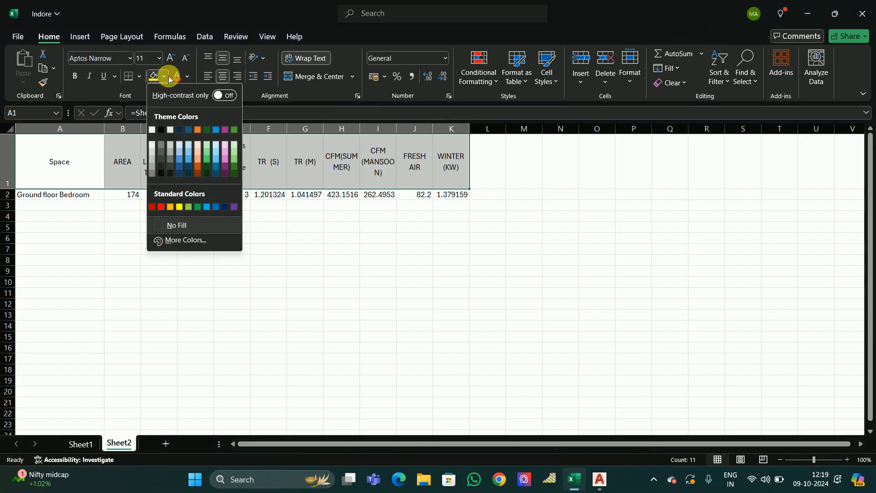
pyautogui.click(160, 208)
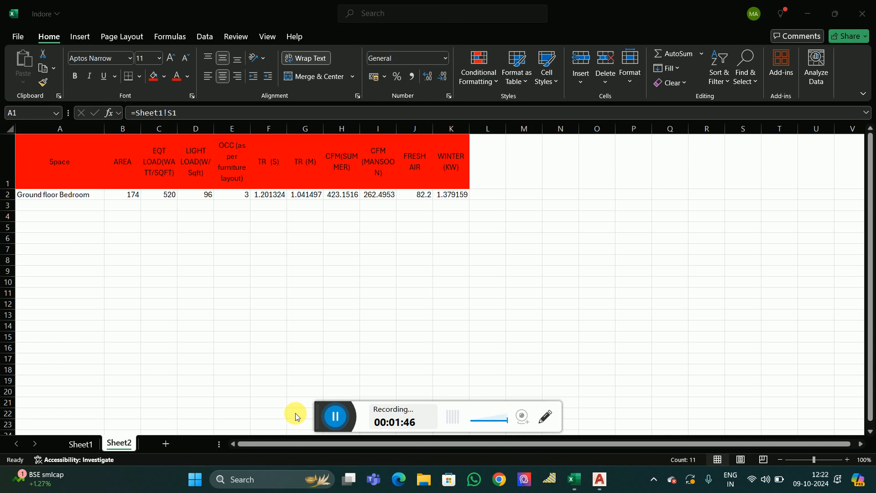
pyautogui.click(121, 281)
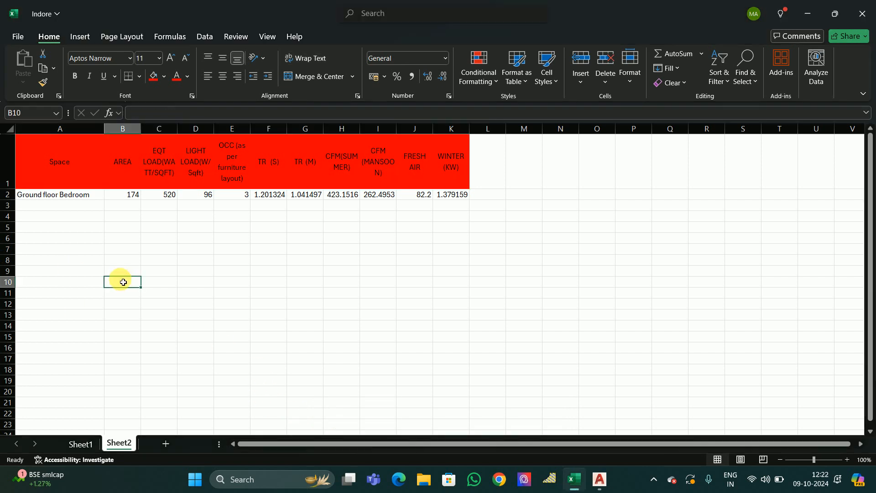
# Apply borders around all cells of the header row and the data row, A1:K2
pyautogui.moveTo(45, 145); pyautogui.dragTo(463, 172)
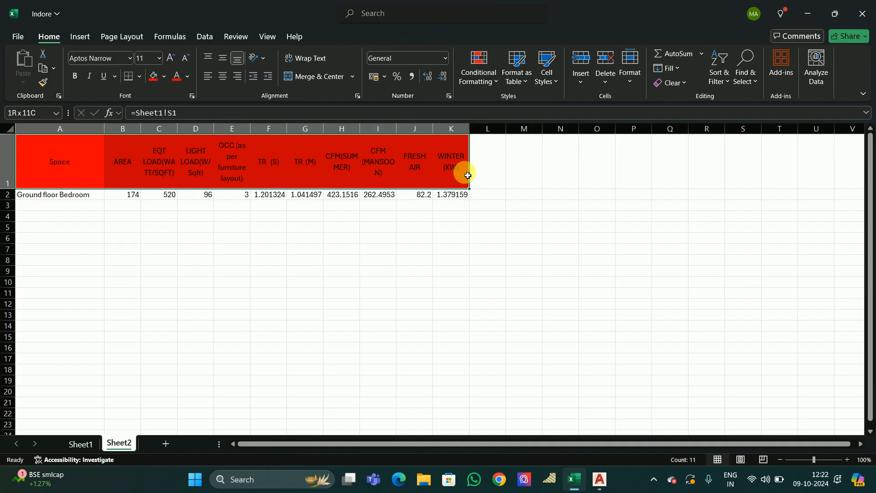
pyautogui.click(139, 78)
pyautogui.click(152, 193)
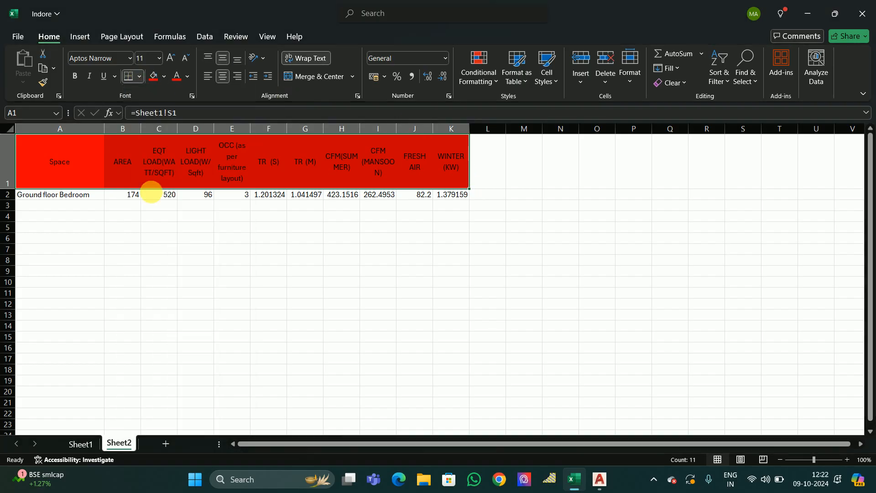
pyautogui.click(416, 293)
pyautogui.moveTo(62, 201); pyautogui.dragTo(462, 196)
pyautogui.click(129, 79)
pyautogui.click(124, 250)
# Make the header text in A1:K1 bold
pyautogui.moveTo(62, 157); pyautogui.dragTo(460, 158)
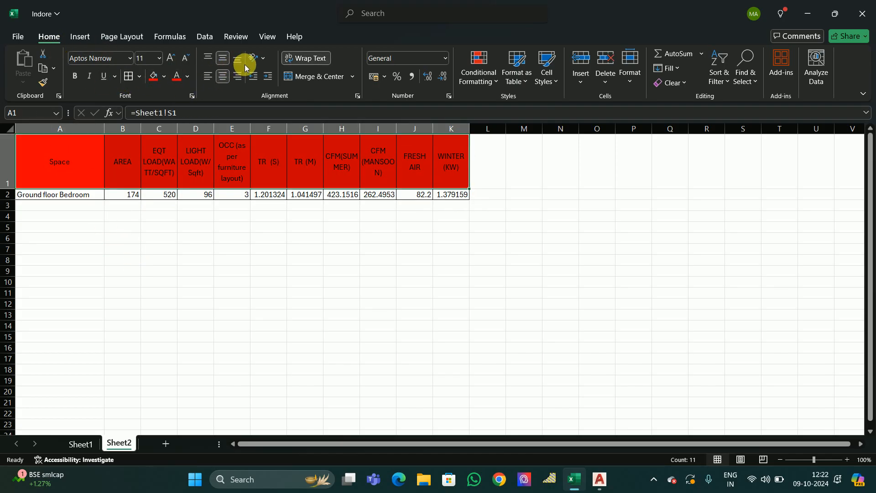
pyautogui.click(75, 76)
pyautogui.click(128, 286)
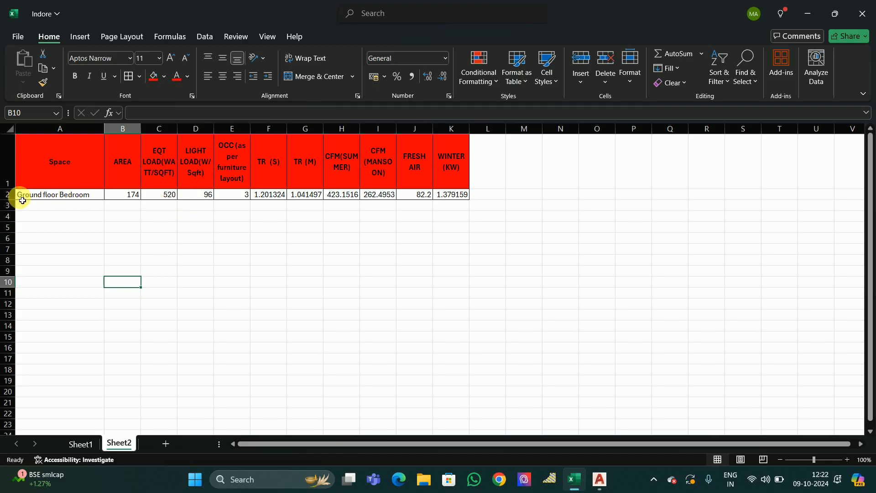
# Fill the Ground floor Bedroom data row, A2:K2, with the standard light green colour
pyautogui.moveTo(43, 194); pyautogui.dragTo(457, 200)
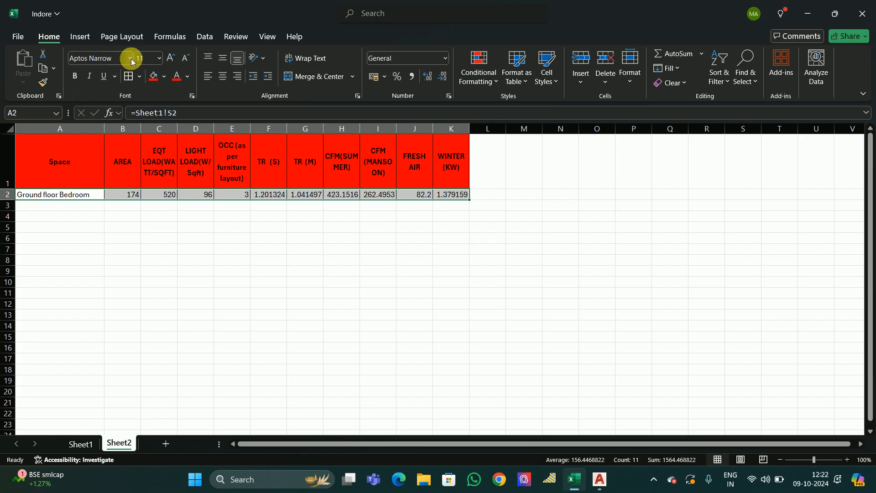
pyautogui.click(165, 76)
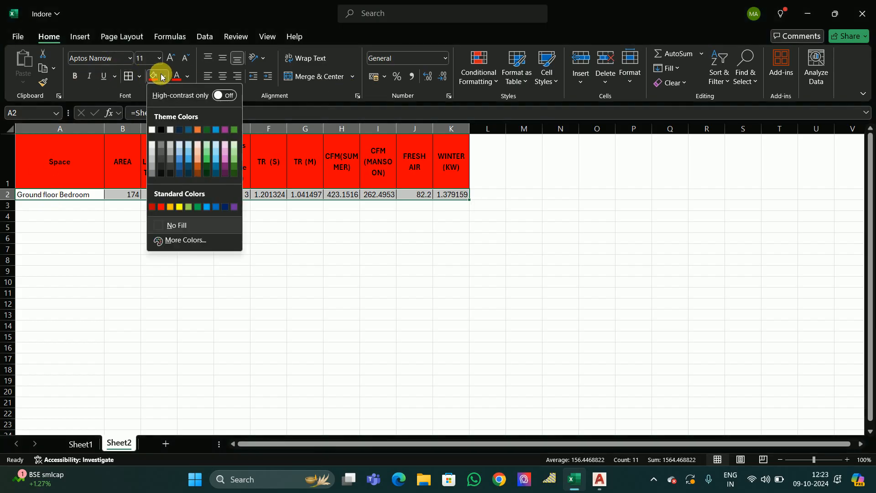
pyautogui.click(190, 208)
pyautogui.click(408, 292)
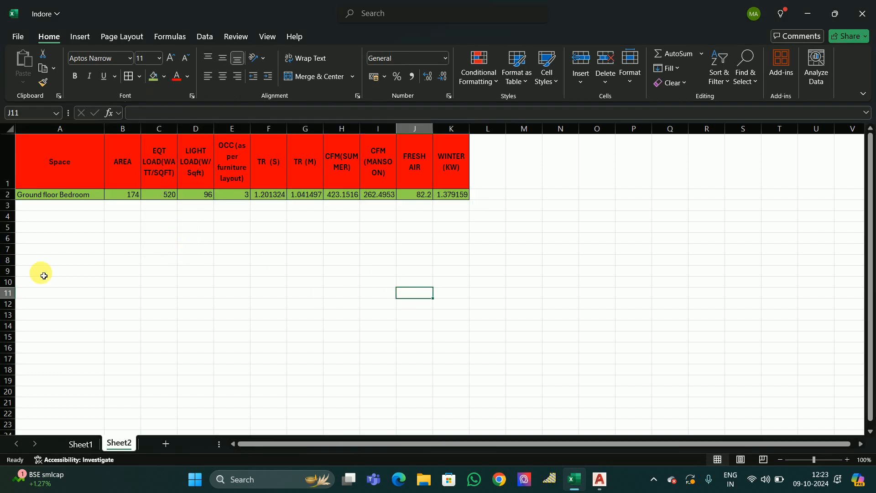
pyautogui.click(90, 450)
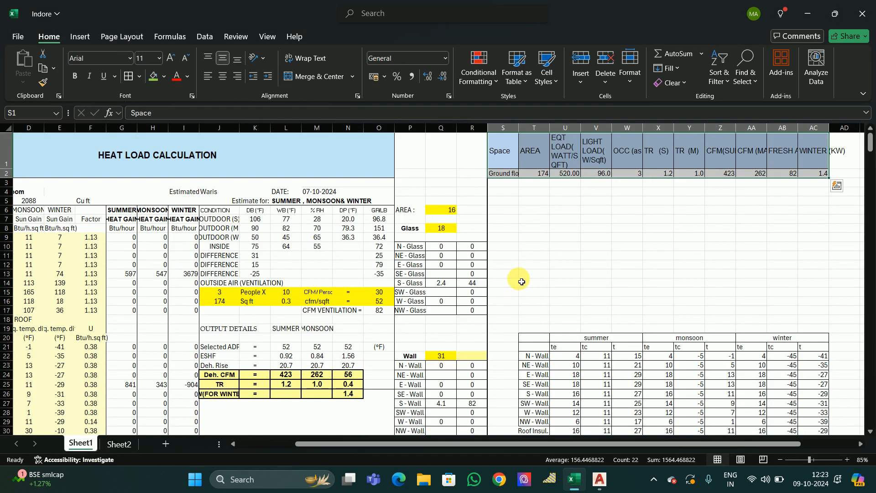
pyautogui.moveTo(467, 444); pyautogui.dragTo(402, 445)
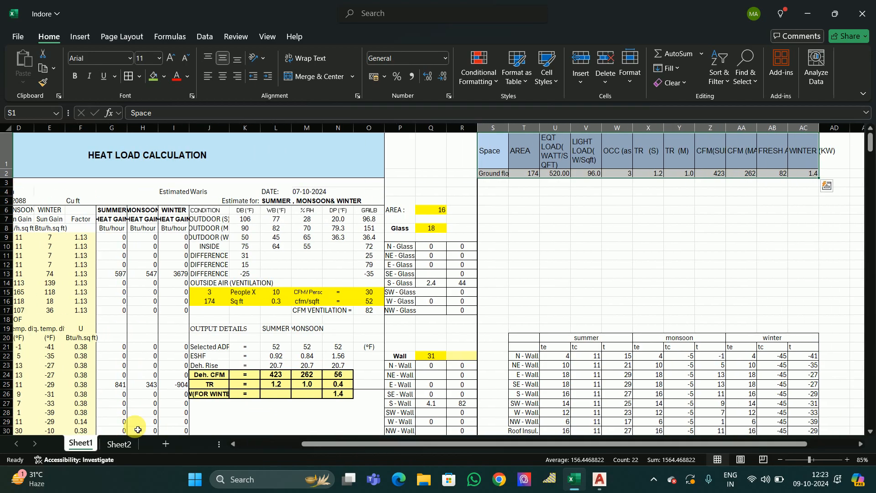
pyautogui.click(118, 445)
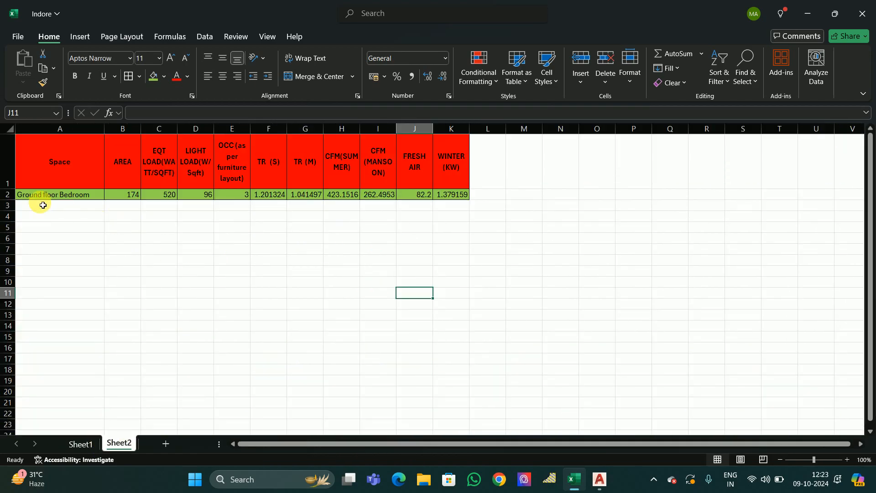
# On Sheet1, shorten the space name in B4 to "Bedroom" by removing "Ground floor"
pyautogui.click(85, 445)
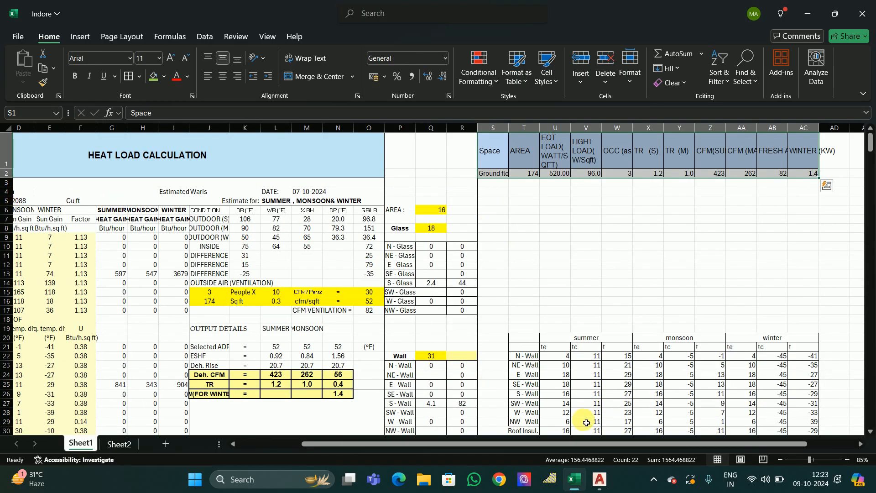
pyautogui.moveTo(552, 443); pyautogui.dragTo(372, 442)
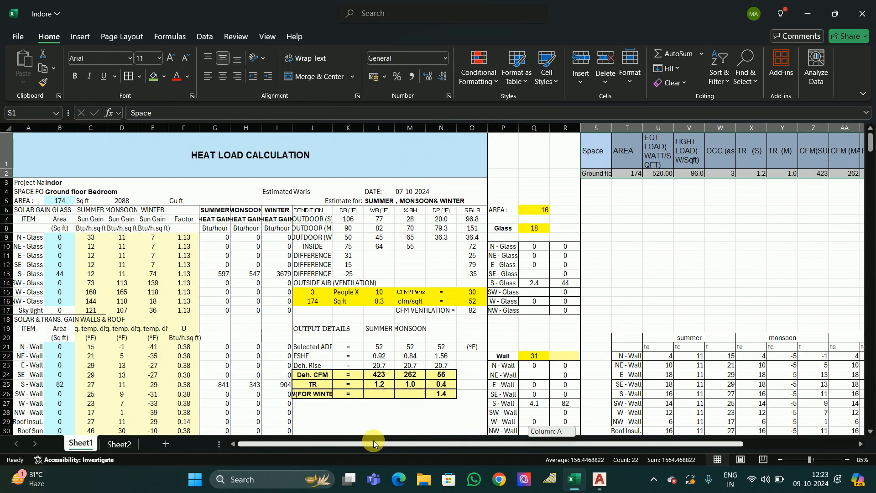
pyautogui.click(86, 192)
pyautogui.moveTo(172, 113); pyautogui.dragTo(135, 113)
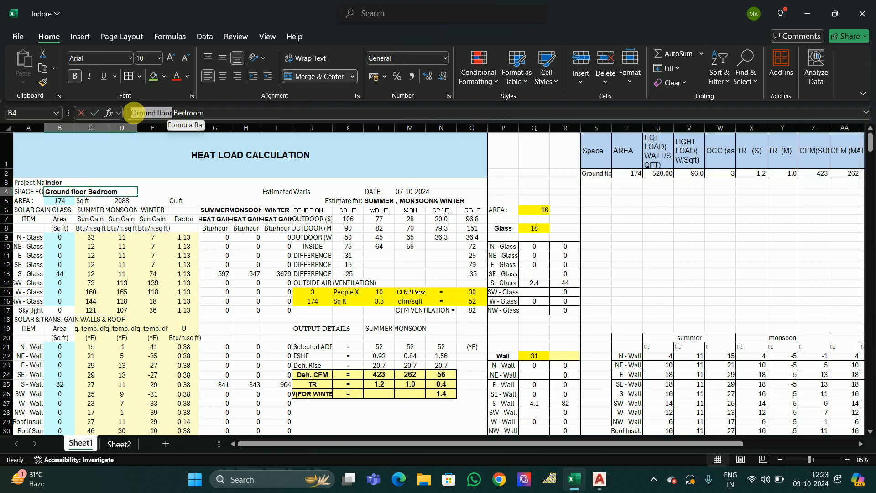
pyautogui.press('BackSpace')
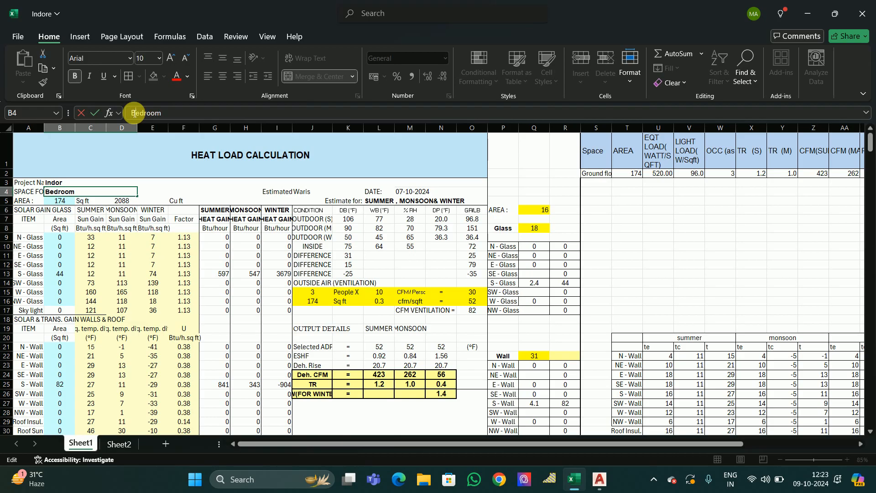
pyautogui.press('Return')
# In the second heat load calculation, shorten the space name in B76 to "Master Bedroom"
pyautogui.scroll(-19, 221, 235)
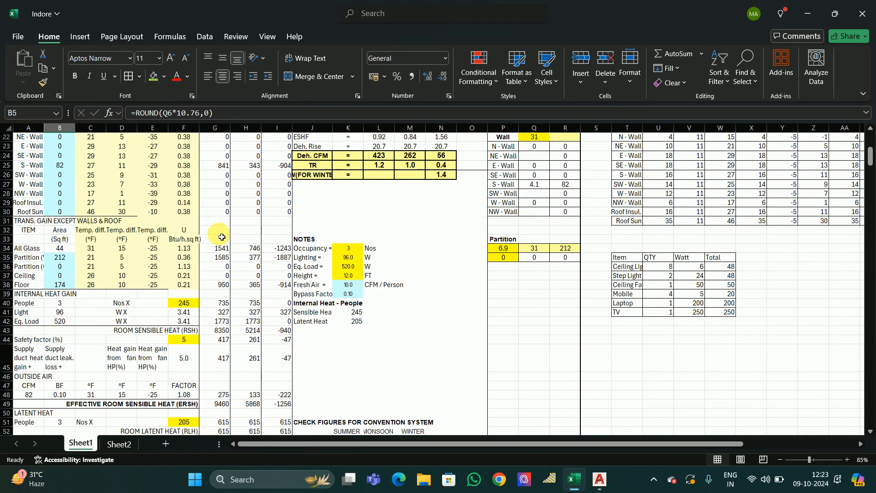
pyautogui.scroll(-3, 194, 254)
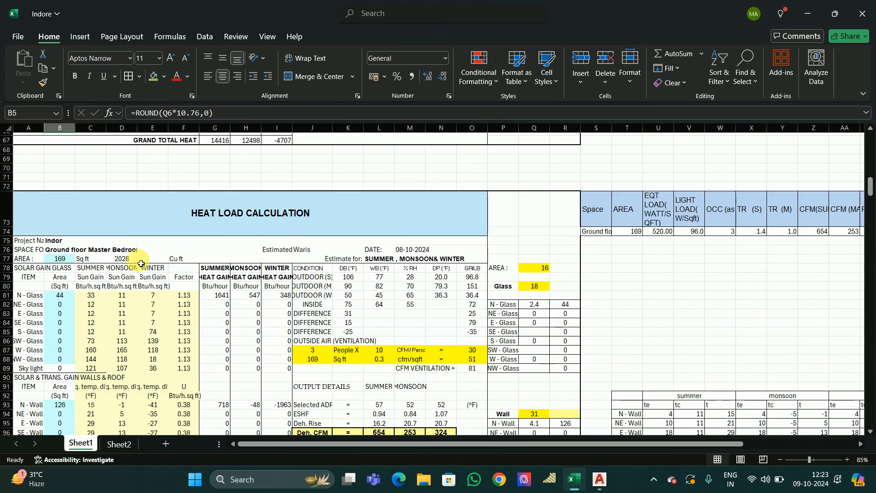
pyautogui.click(77, 250)
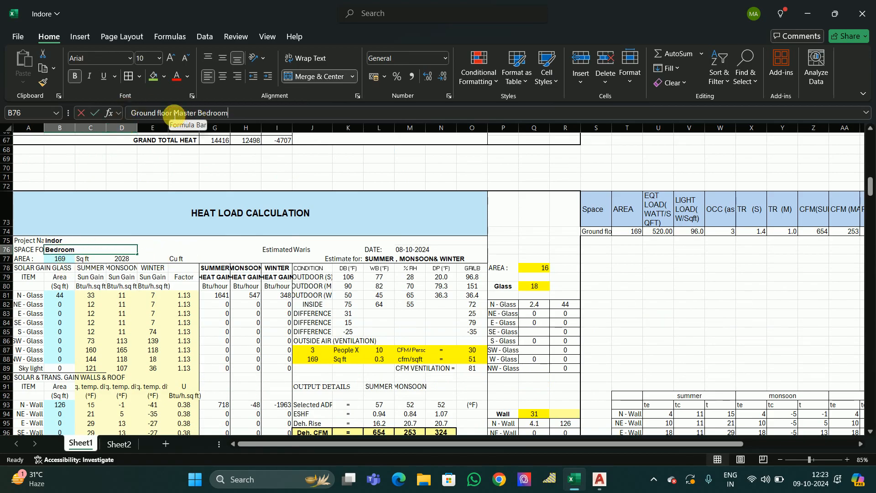
pyautogui.moveTo(172, 113); pyautogui.dragTo(69, 118)
pyautogui.press('BackSpace')
pyautogui.press('Return')
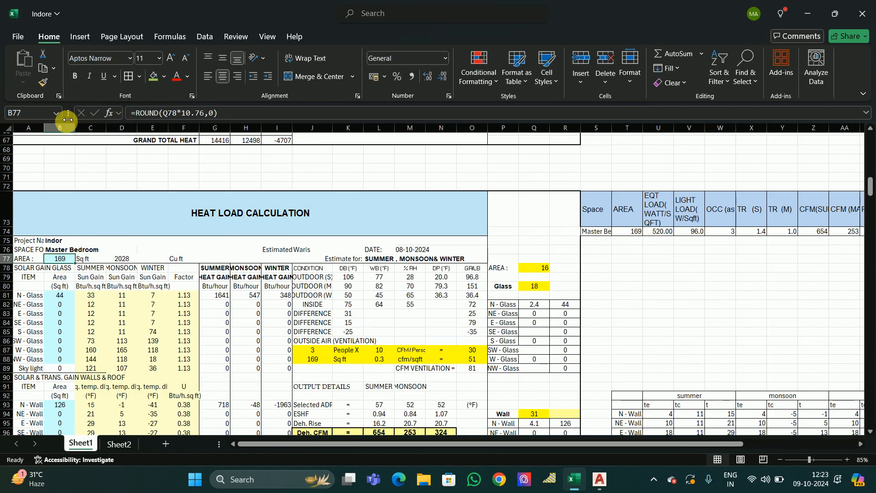
# In the third heat load calculation, shorten the space name in B151 to "Living area" by removing "Ground floor"
pyautogui.scroll(-20, 110, 258)
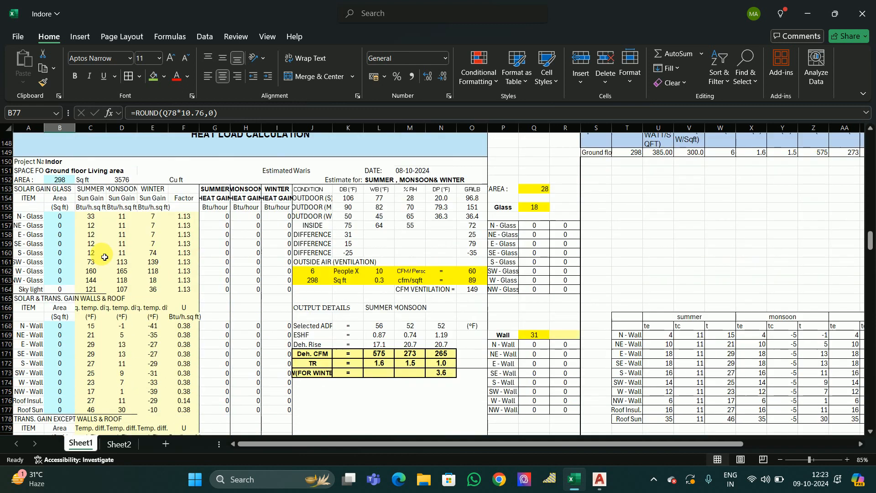
pyautogui.click(72, 174)
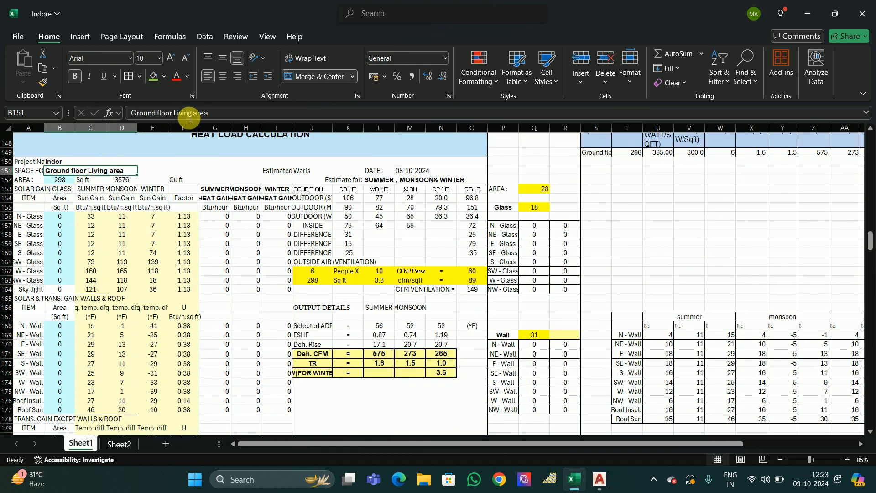
pyautogui.moveTo(173, 113); pyautogui.dragTo(2, 117)
pyautogui.press('Return')
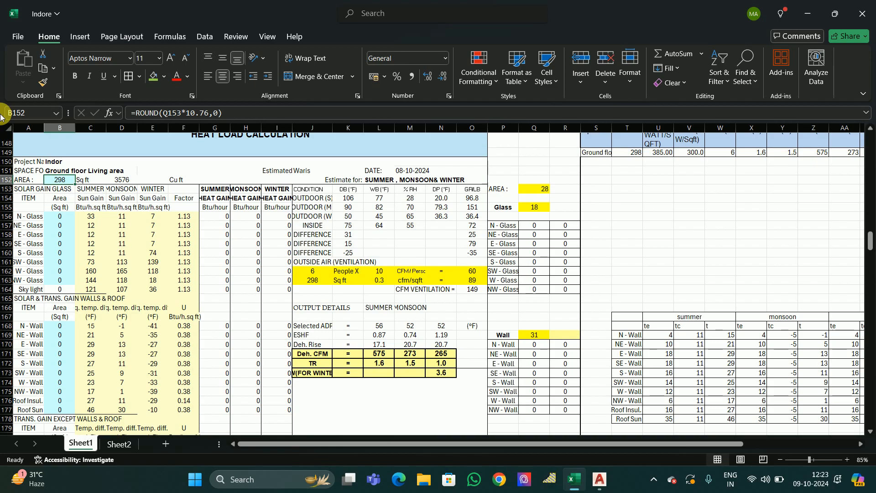
pyautogui.click(68, 172)
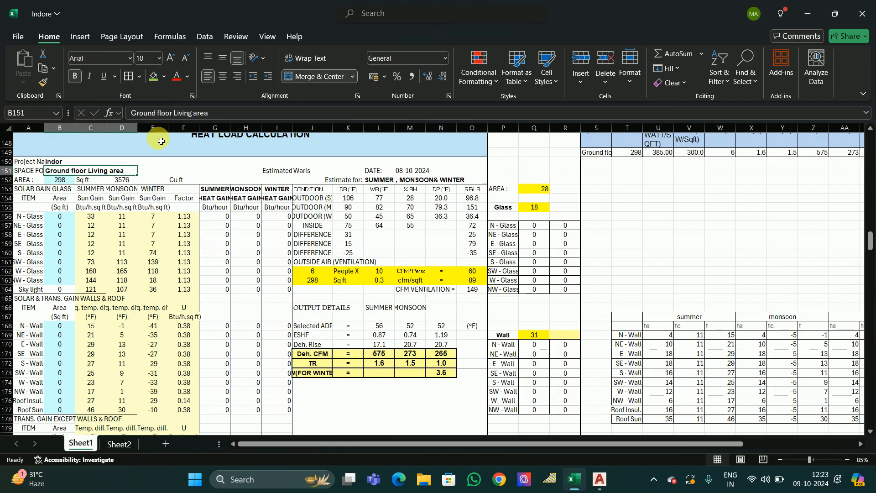
pyautogui.moveTo(173, 113); pyautogui.dragTo(78, 122)
pyautogui.press('Delete')
pyautogui.press('Return')
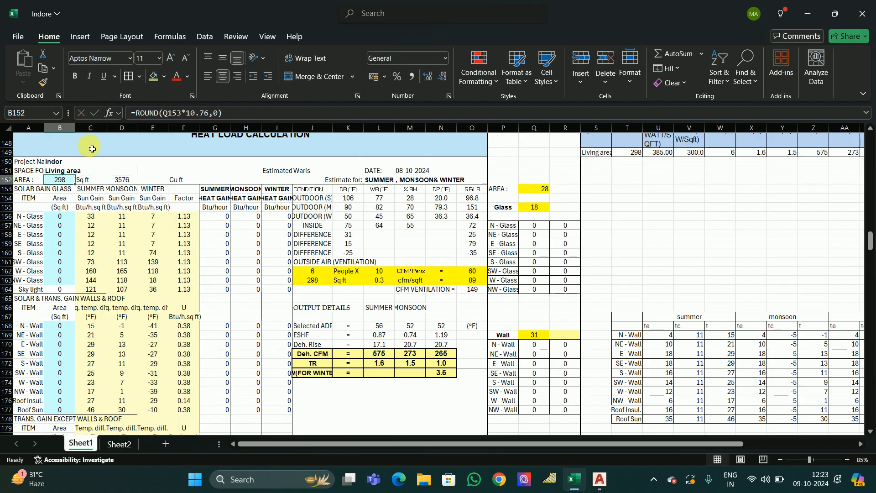
# Look through the first floor heat load calculations below row 230 to locate their space names
pyautogui.scroll(-19, 122, 247)
pyautogui.scroll(-8, 119, 249)
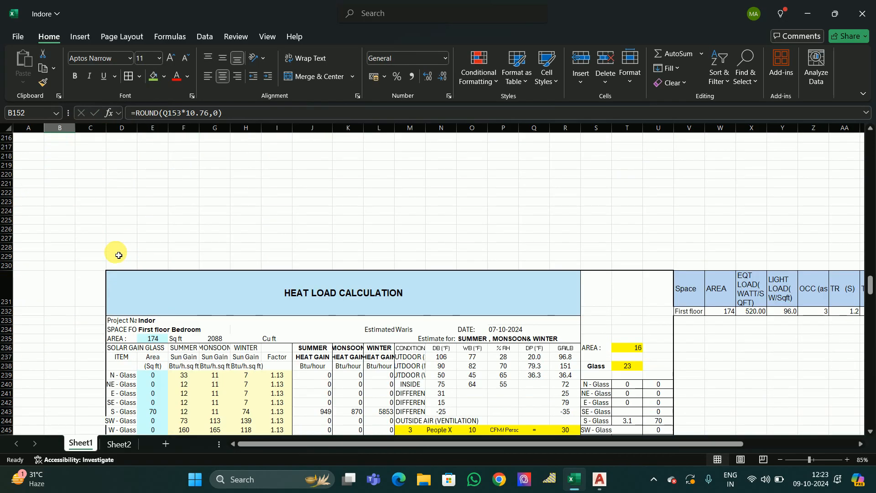
pyautogui.scroll(3, 137, 256)
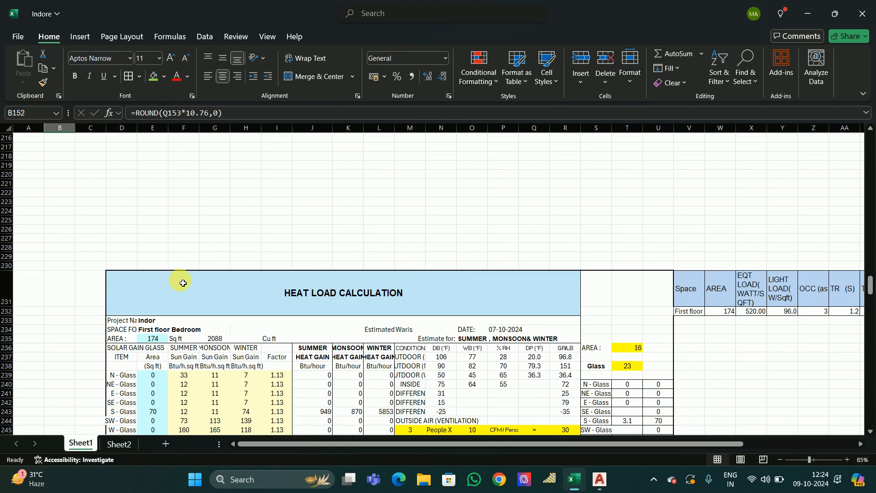
pyautogui.scroll(-20, 183, 283)
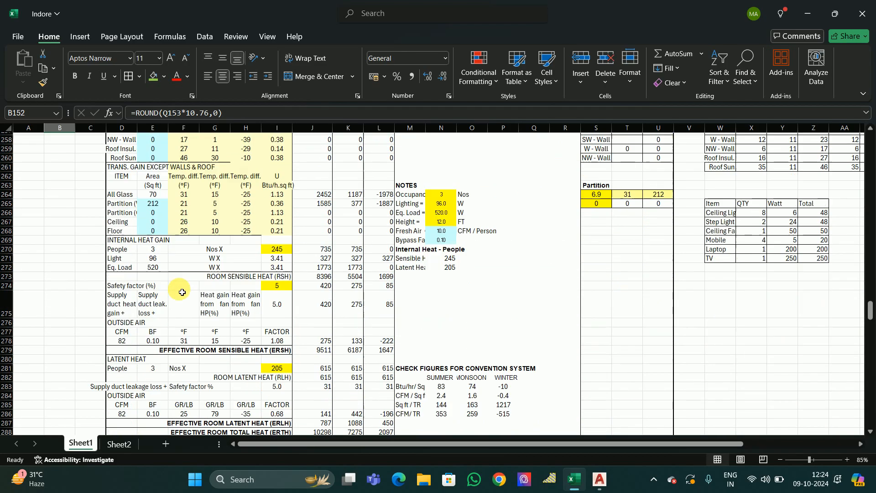
pyautogui.scroll(-20, 182, 291)
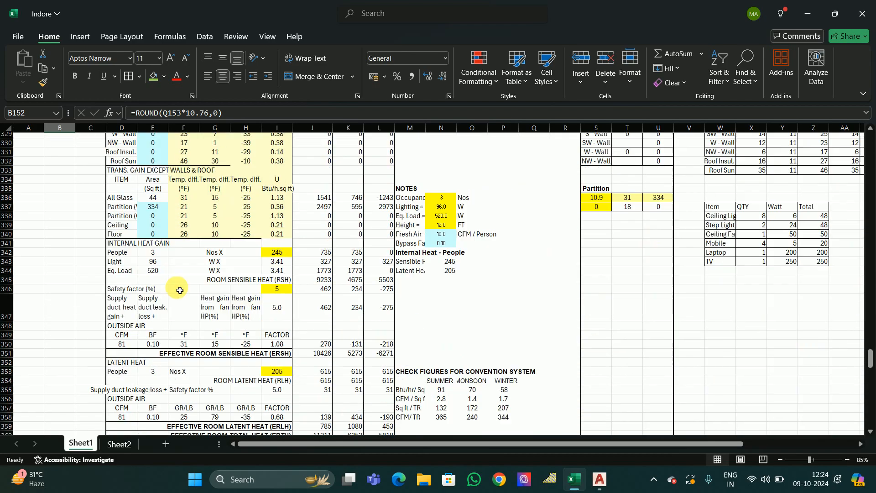
pyautogui.scroll(-7, 162, 300)
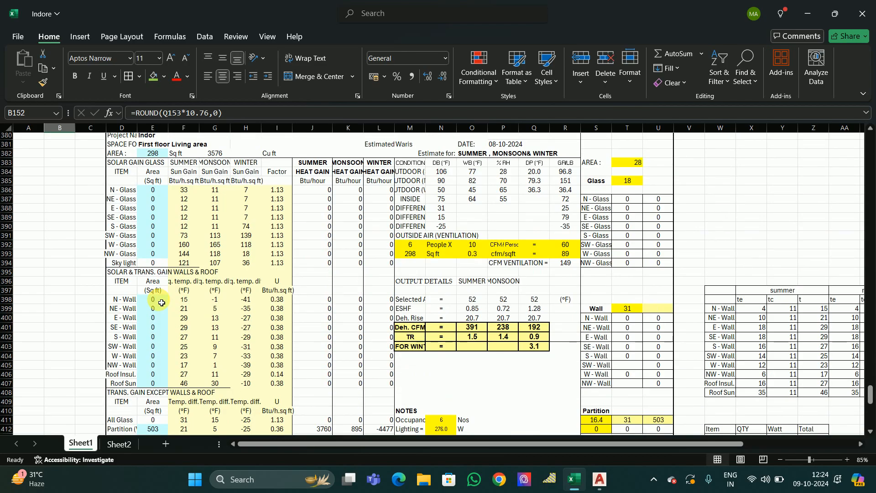
pyautogui.scroll(20, 161, 303)
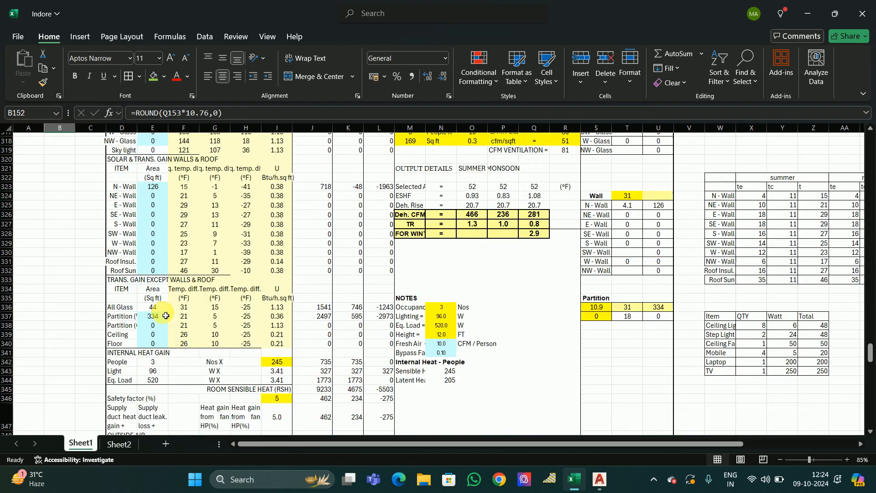
pyautogui.scroll(16, 165, 315)
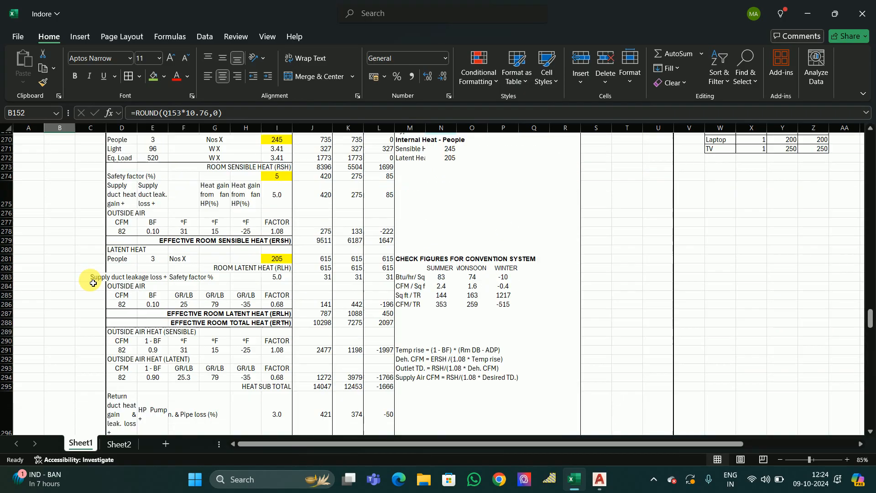
pyautogui.scroll(18, 93, 283)
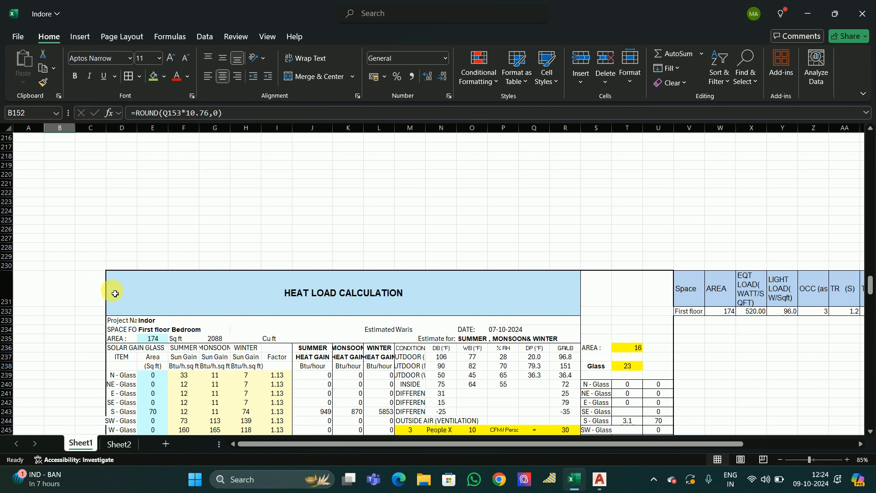
pyautogui.scroll(8, 125, 297)
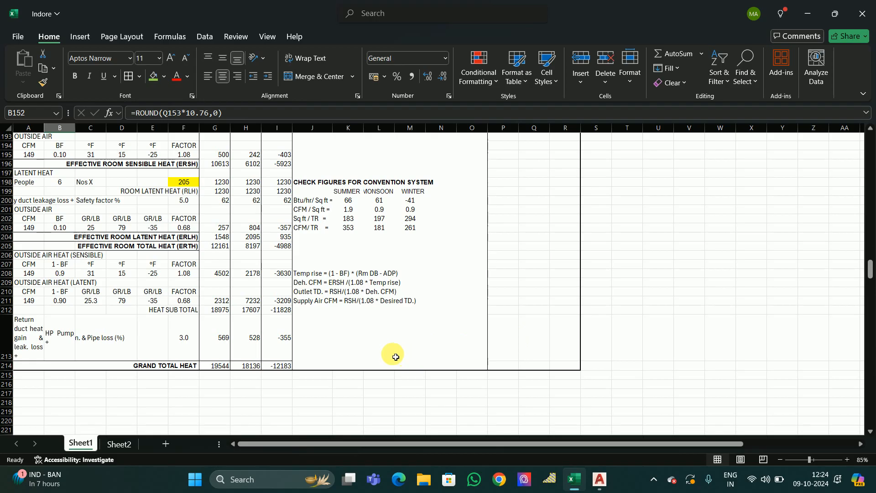
pyautogui.scroll(-7, 340, 324)
pyautogui.scroll(7, 342, 323)
# Shorten the space name in E234 to "Bedroom" by removing "First floor"
pyautogui.scroll(-10, 358, 303)
pyautogui.click(161, 277)
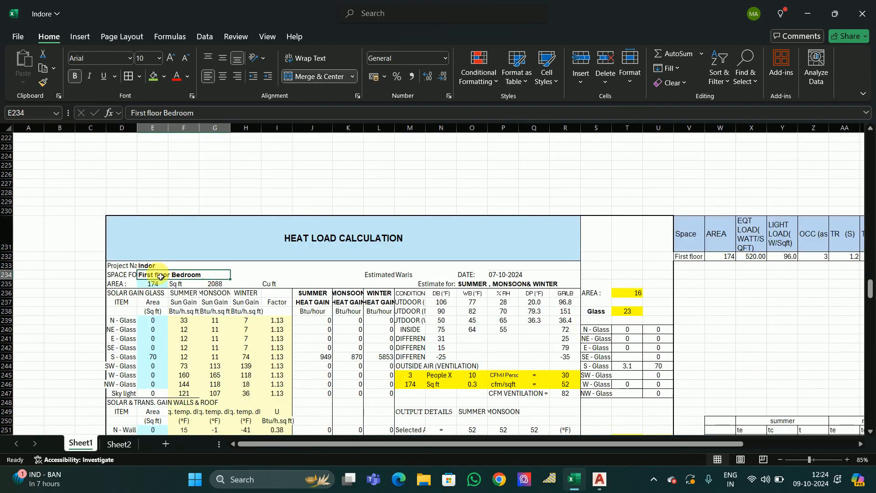
pyautogui.click(165, 113)
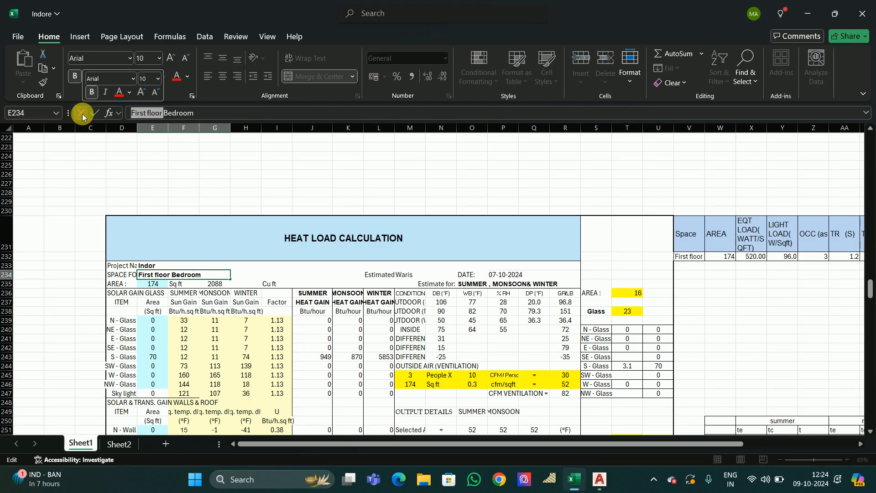
pyautogui.press('BackSpace')
pyautogui.press('BackSpace')
pyautogui.press('BackSpace')
pyautogui.press('BackSpace')
pyautogui.press('BackSpace')
pyautogui.press('BackSpace')
pyautogui.press('BackSpace')
pyautogui.press('BackSpace')
pyautogui.press('BackSpace')
pyautogui.press('BackSpace')
pyautogui.press('BackSpace')
pyautogui.press('BackSpace')
pyautogui.press('Return')
# In the first floor calculation starting at row 303, shorten the space name in E306 to "Master Bedroom"
pyautogui.scroll(-20, 196, 297)
pyautogui.scroll(-4, 196, 263)
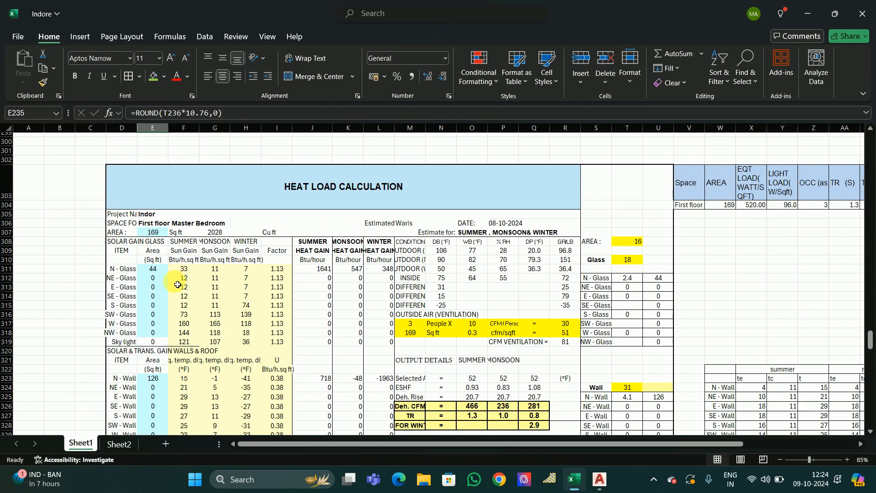
pyautogui.click(174, 222)
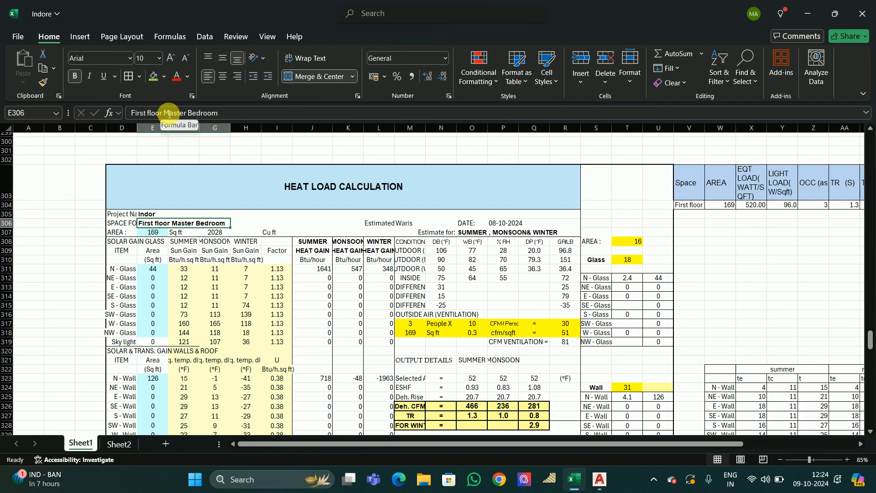
pyautogui.moveTo(167, 115); pyautogui.dragTo(98, 123)
pyautogui.press('BackSpace')
pyautogui.press('Return')
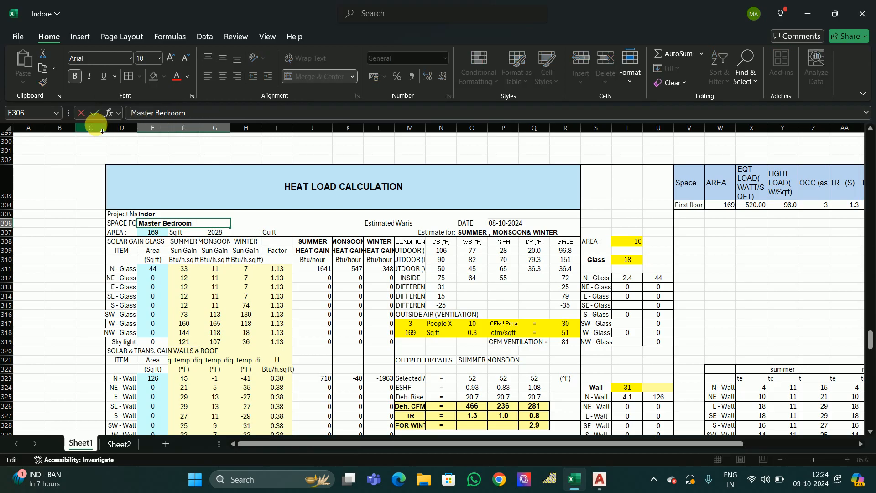
# In the last heat load calculation, shorten the space name in E381 to "Living area" by removing "First floor"
pyautogui.scroll(-20, 169, 264)
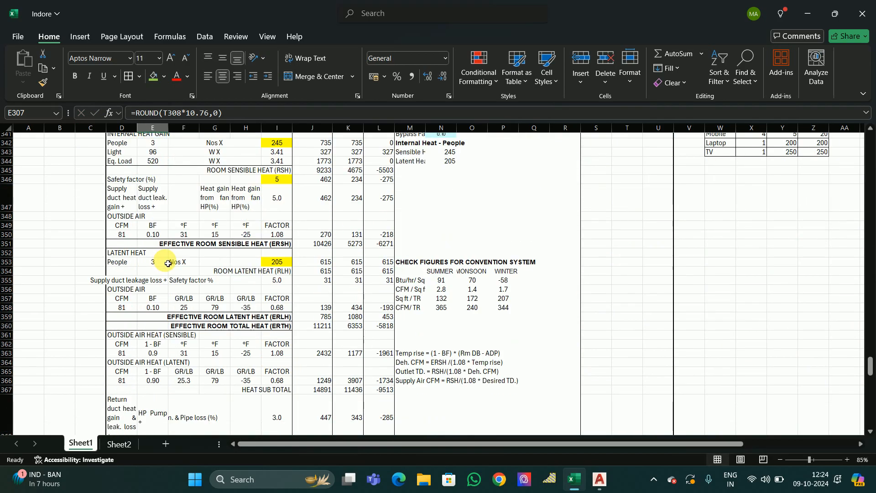
pyautogui.scroll(-2, 174, 278)
pyautogui.click(151, 336)
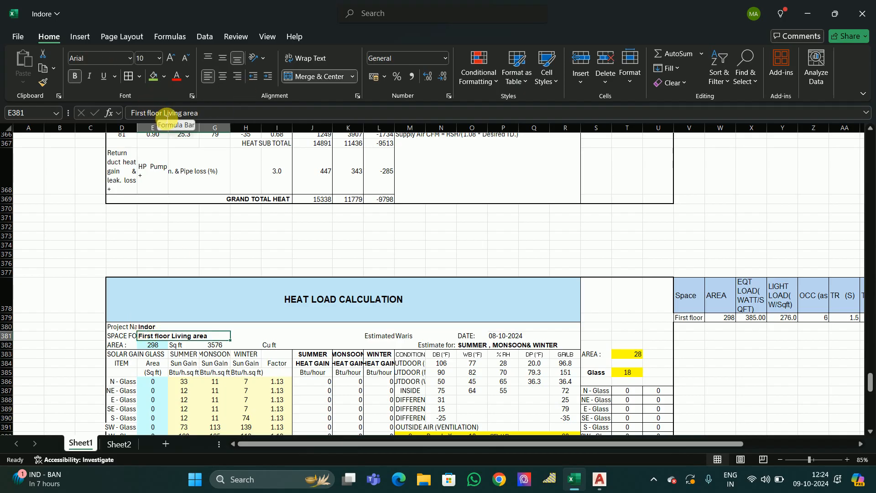
pyautogui.press('Down')
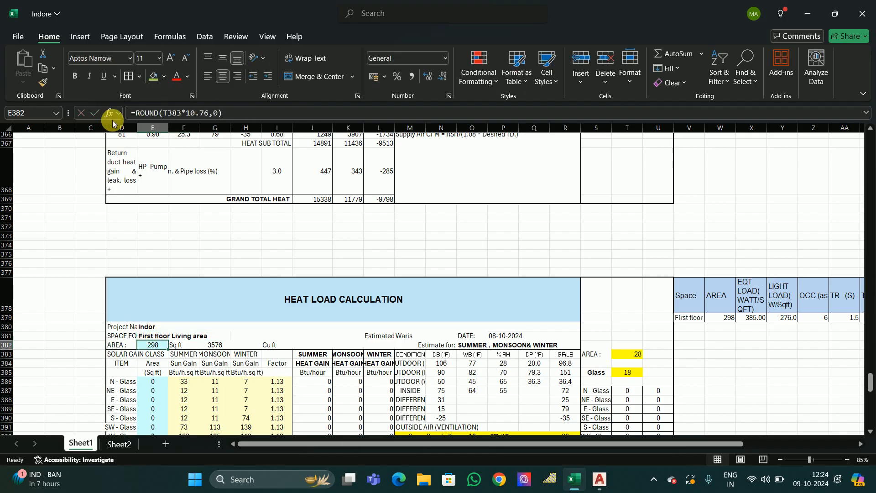
pyautogui.press('Up')
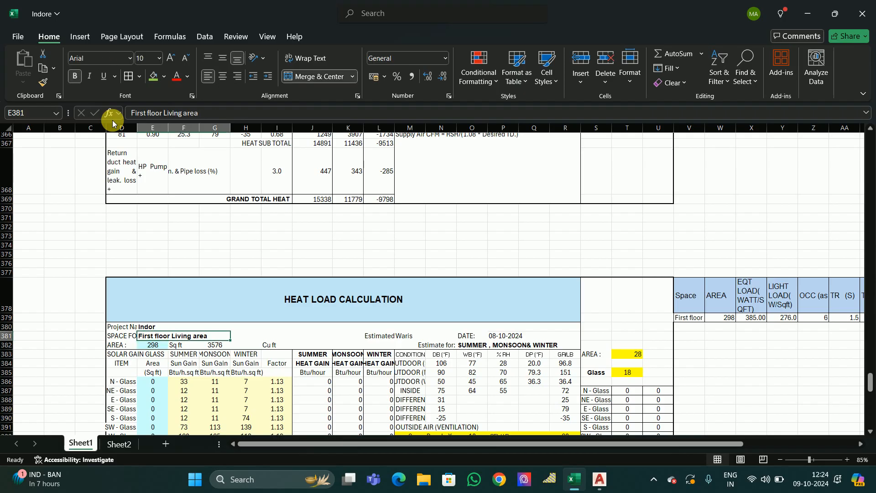
pyautogui.moveTo(165, 115); pyautogui.dragTo(88, 116)
pyautogui.press('BackSpace')
pyautogui.press('Return')
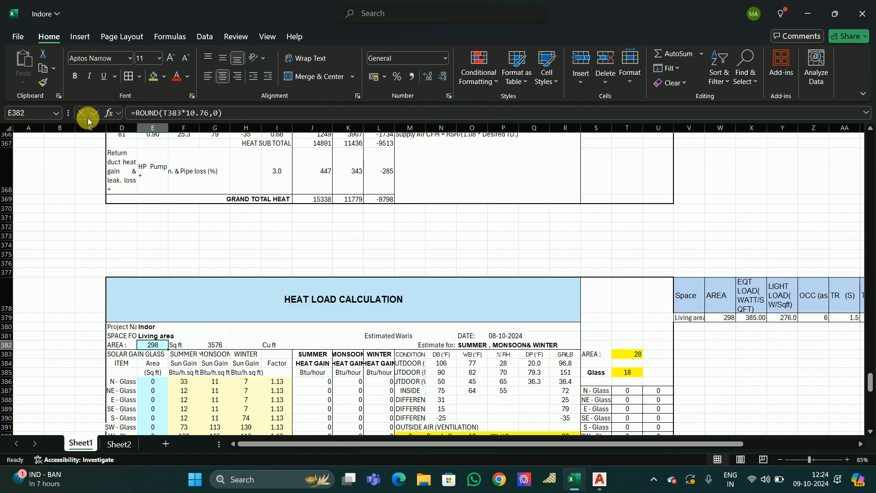
# Check Sheet1 for further calculations below the last one, review the space names up to row 1, and view the summary table on Sheet2
pyautogui.scroll(-20, 176, 303)
pyautogui.scroll(-10, 201, 228)
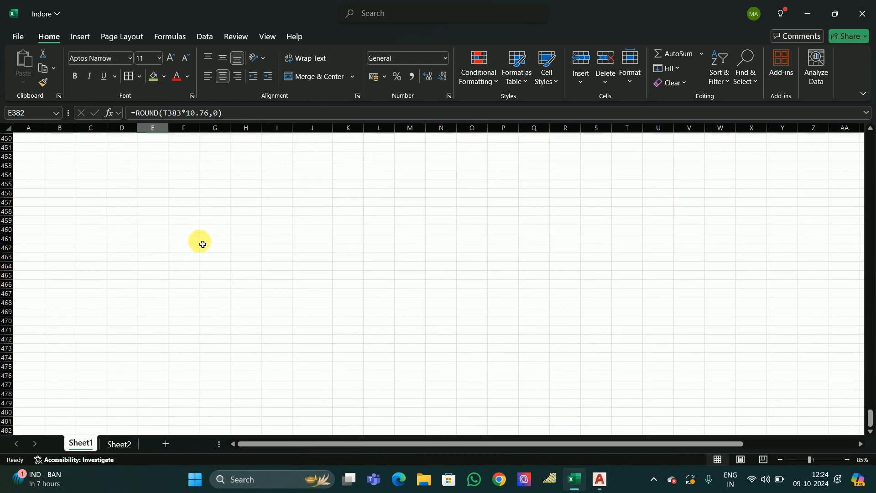
pyautogui.scroll(12, 199, 249)
pyautogui.scroll(20, 200, 250)
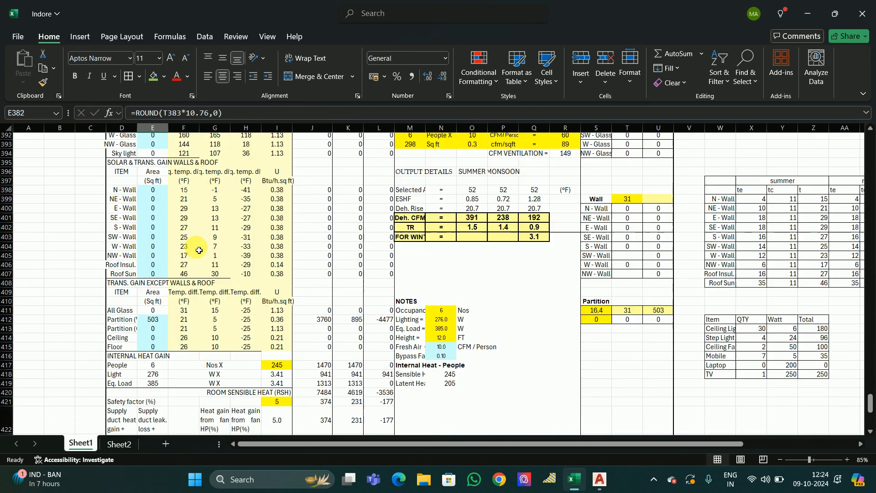
pyautogui.scroll(20, 198, 250)
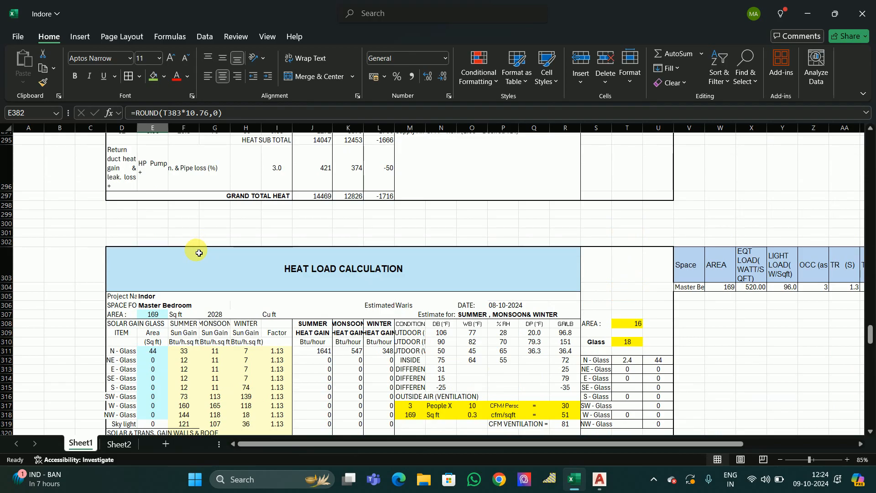
pyautogui.scroll(10, 199, 253)
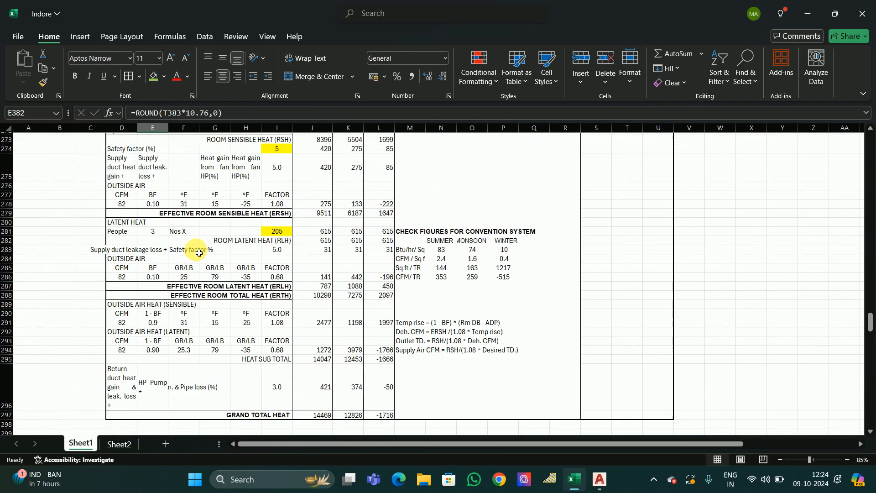
pyautogui.scroll(20, 199, 253)
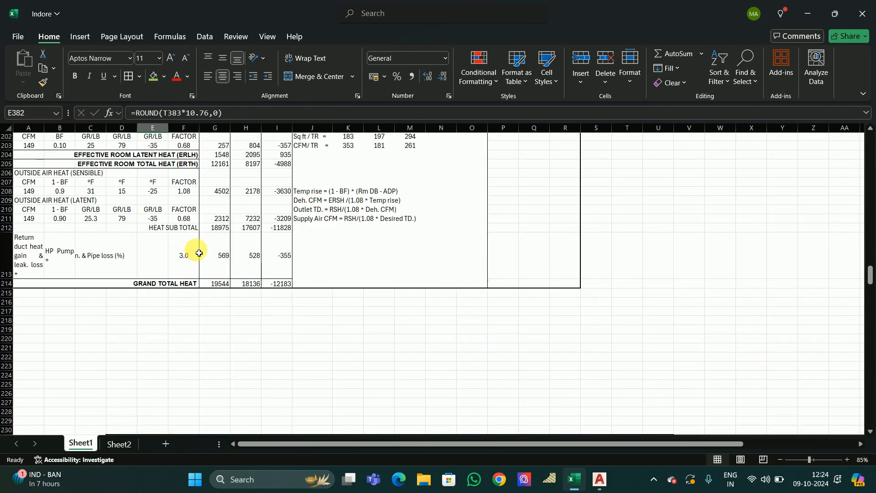
pyautogui.scroll(20, 199, 253)
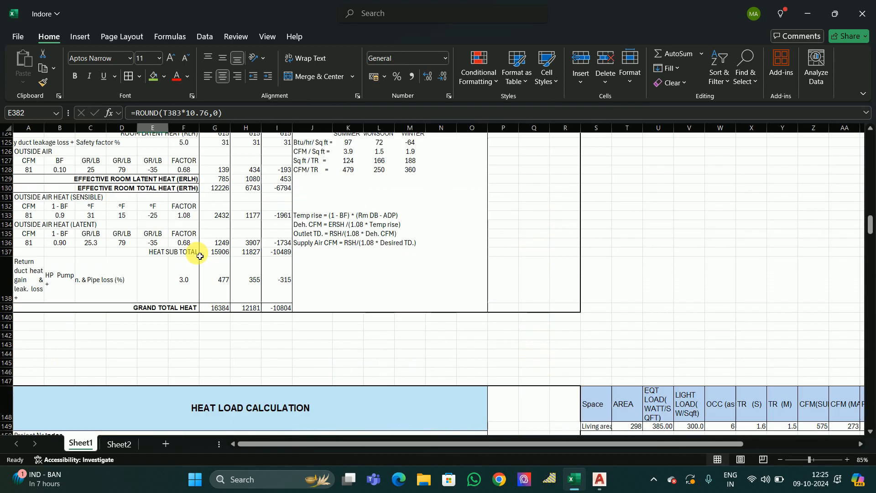
pyautogui.scroll(20, 199, 256)
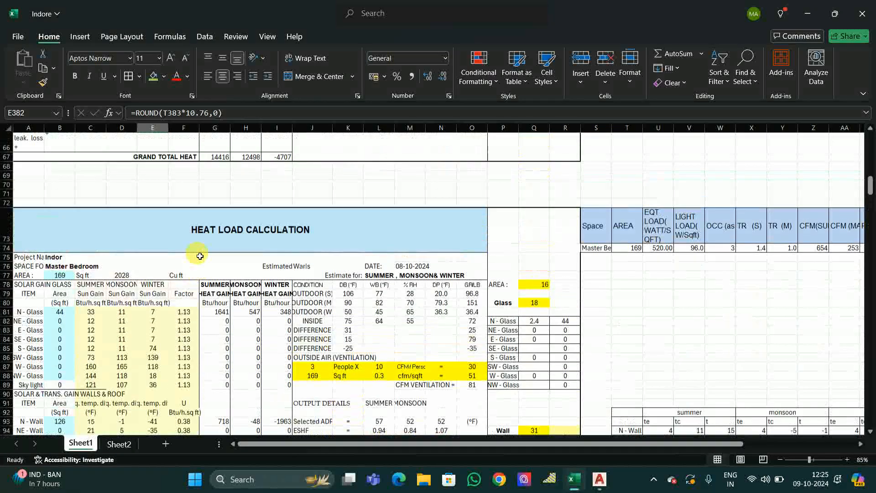
pyautogui.scroll(14, 199, 256)
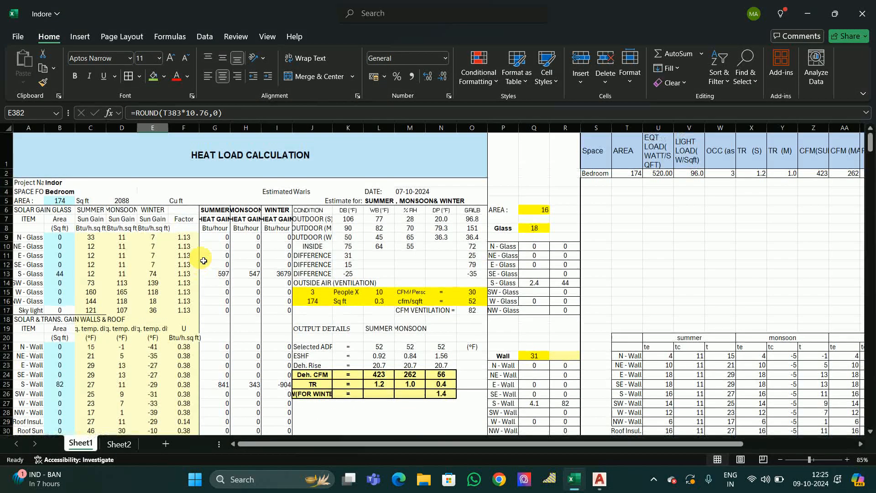
pyautogui.click(110, 446)
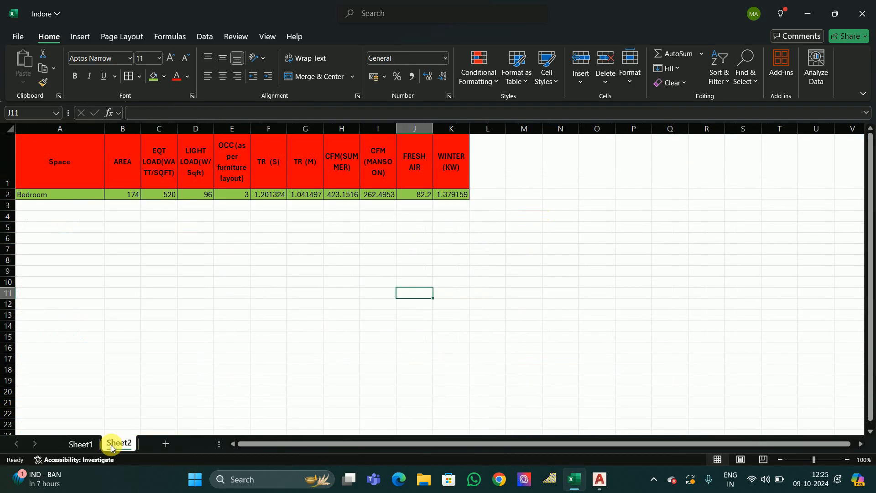
# Copy the Master Bedroom results S74:AC74 from Sheet1 and paste them as links into Sheet2 starting at A3
pyautogui.click(82, 444)
pyautogui.scroll(-18, 514, 288)
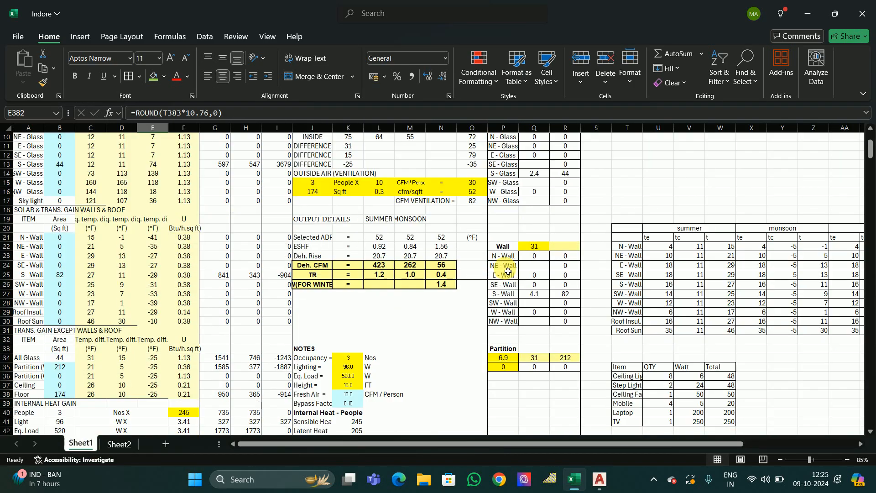
pyautogui.scroll(-4, 515, 288)
pyautogui.moveTo(590, 260); pyautogui.dragTo(789, 260)
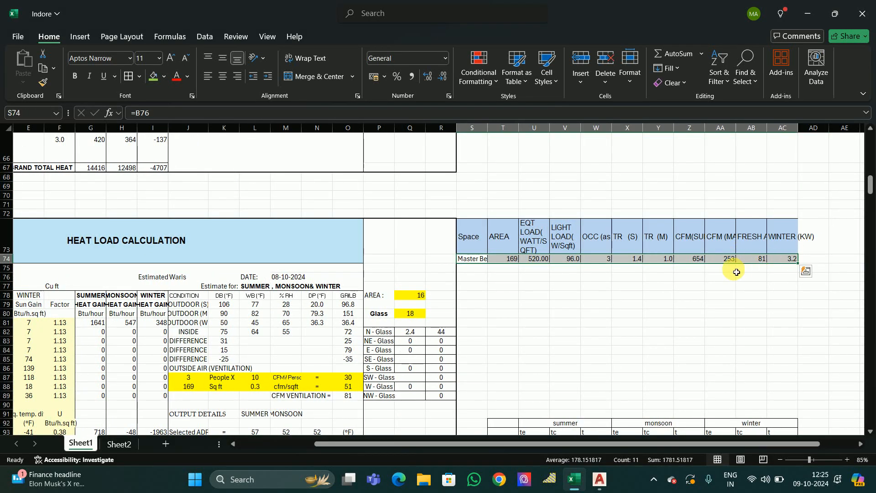
pyautogui.hotkey('ctrl', 'c')
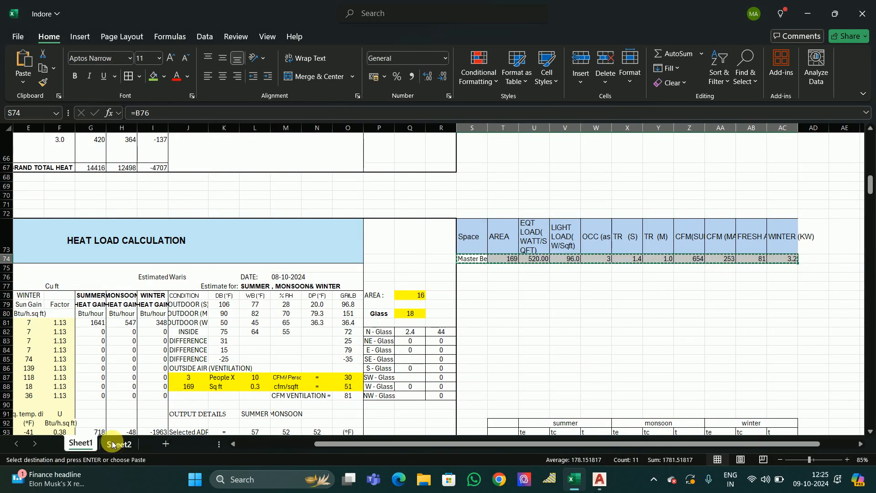
pyautogui.click(119, 444)
pyautogui.click(40, 206)
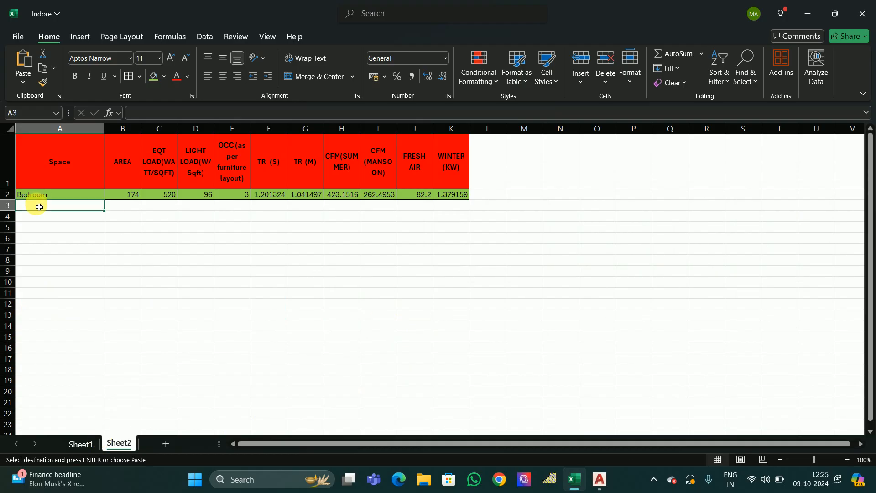
pyautogui.hotkey('ctrl', 'v')
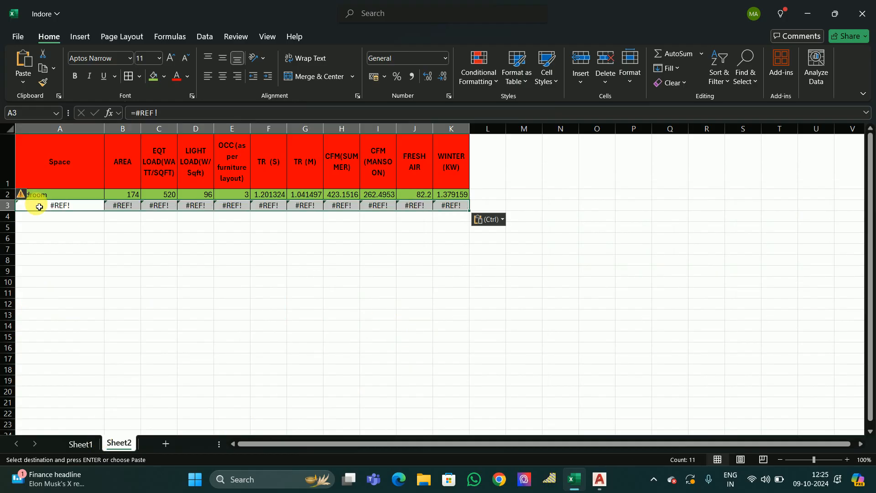
pyautogui.click(503, 220)
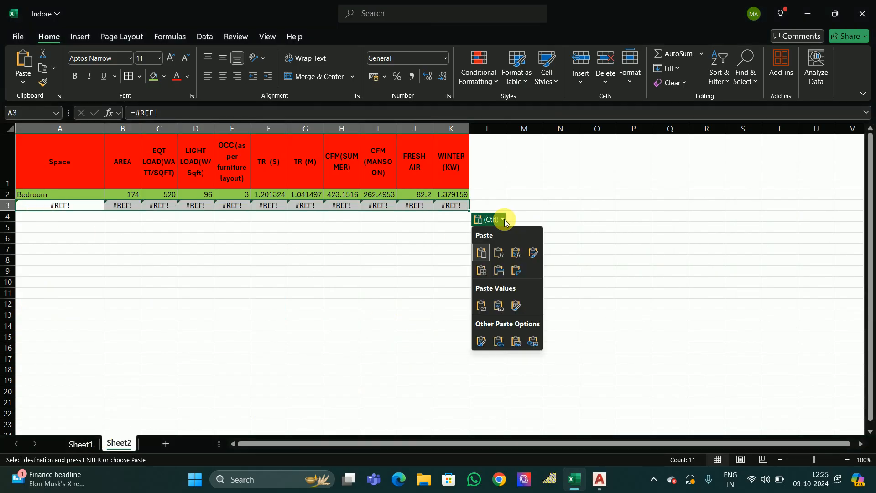
pyautogui.click(498, 342)
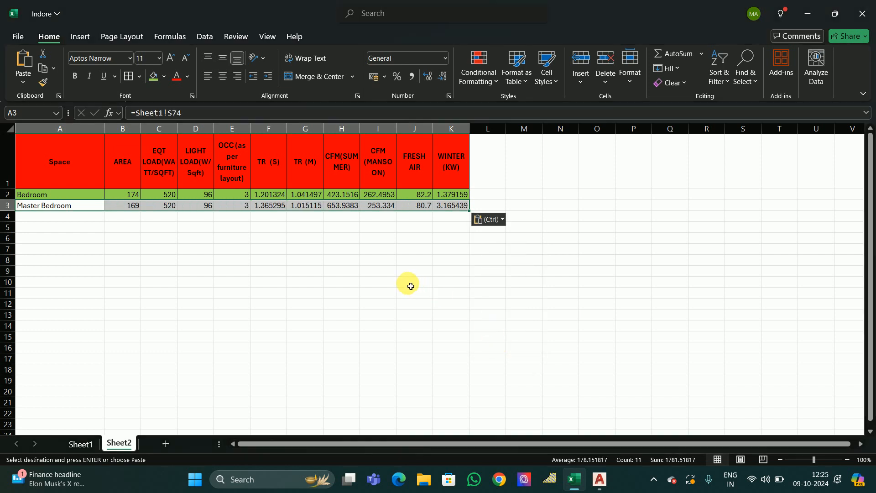
# Copy the Living area results S149:AC149 from Sheet1 and paste them as links into Sheet2 starting at A4
pyautogui.click(78, 444)
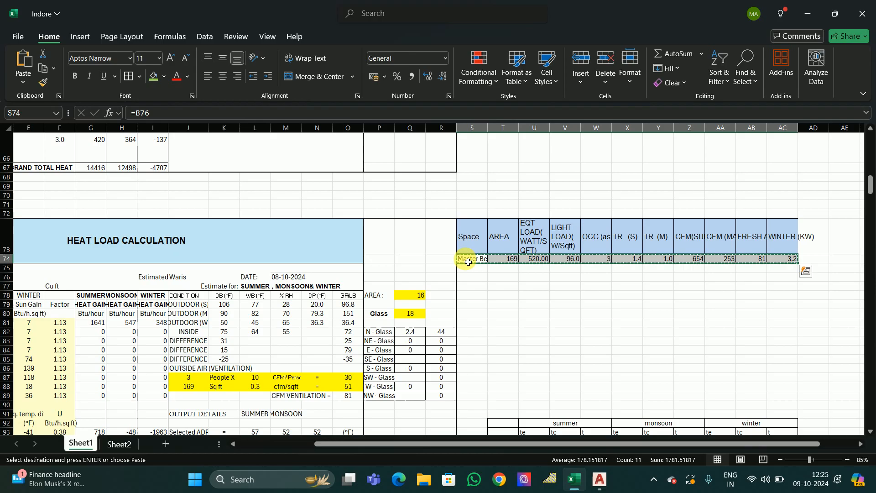
pyautogui.scroll(-15, 475, 256)
pyautogui.scroll(-9, 479, 255)
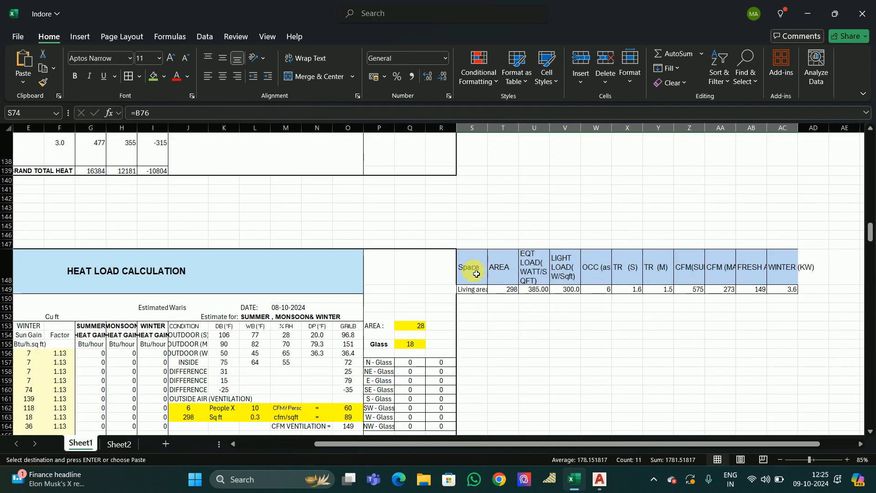
pyautogui.moveTo(470, 293); pyautogui.dragTo(785, 292)
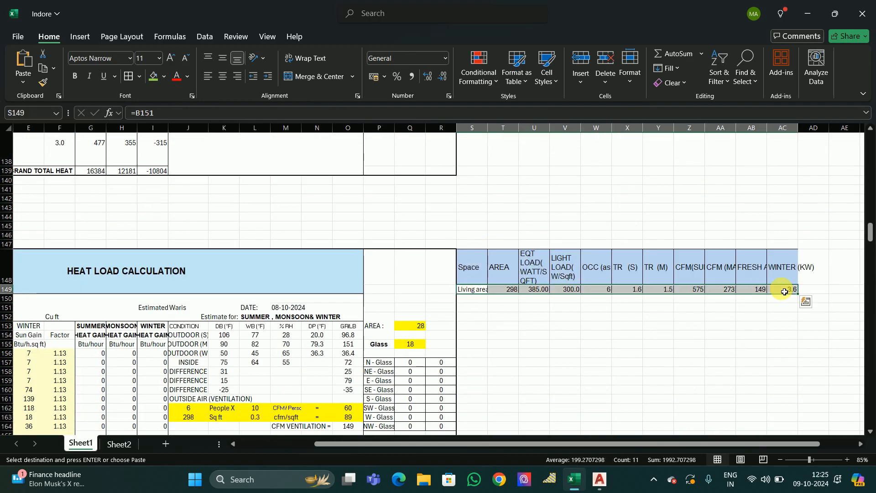
pyautogui.hotkey('ctrl', 'c')
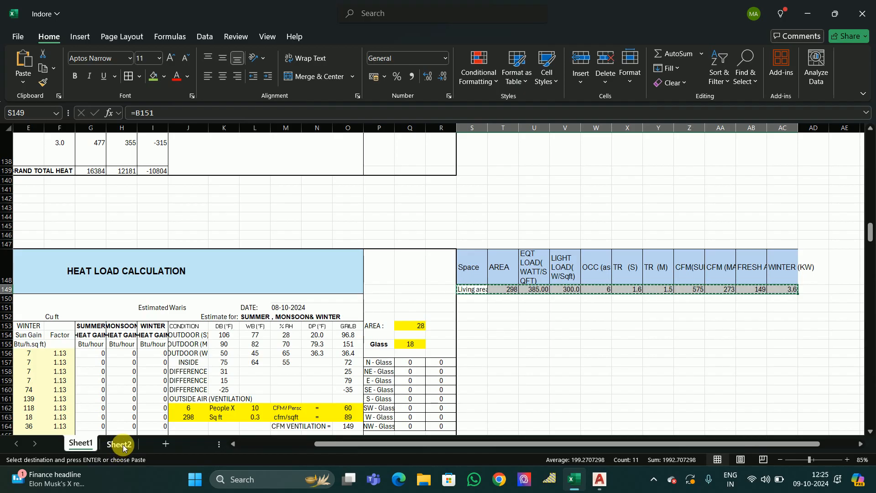
pyautogui.click(119, 443)
pyautogui.click(73, 222)
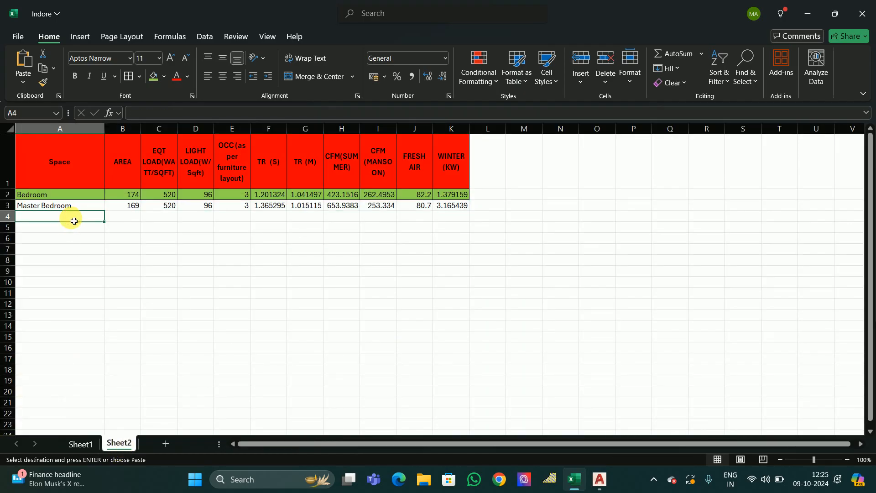
pyautogui.hotkey('ctrl', 'v')
pyautogui.click(495, 230)
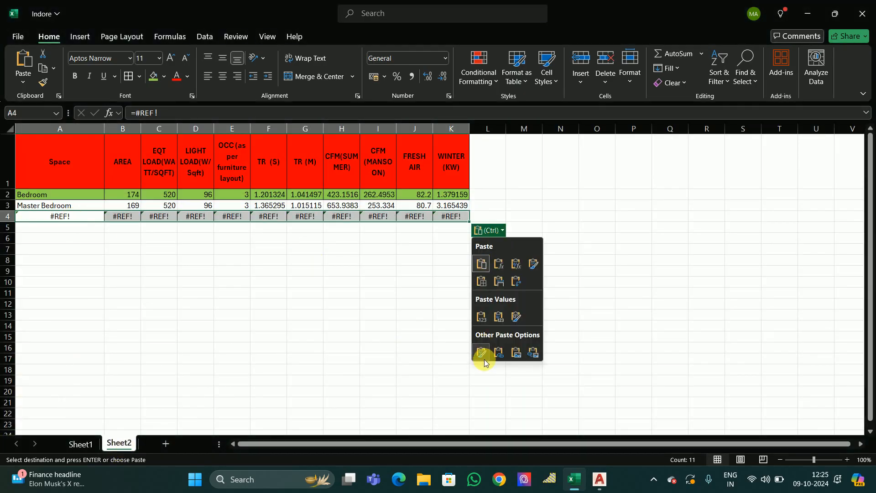
pyautogui.click(493, 354)
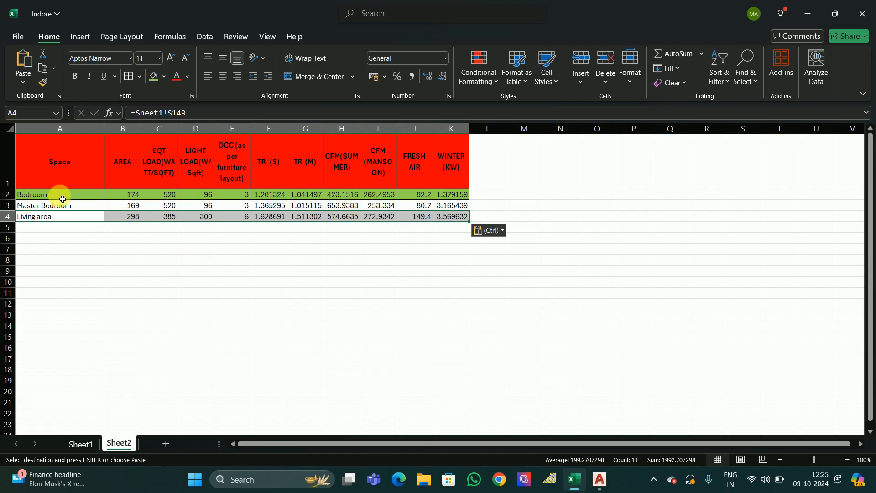
# Format the Master Bedroom and Living area rows A3:K4 with the same green fill and cell borders as the Bedroom row
pyautogui.click(64, 250)
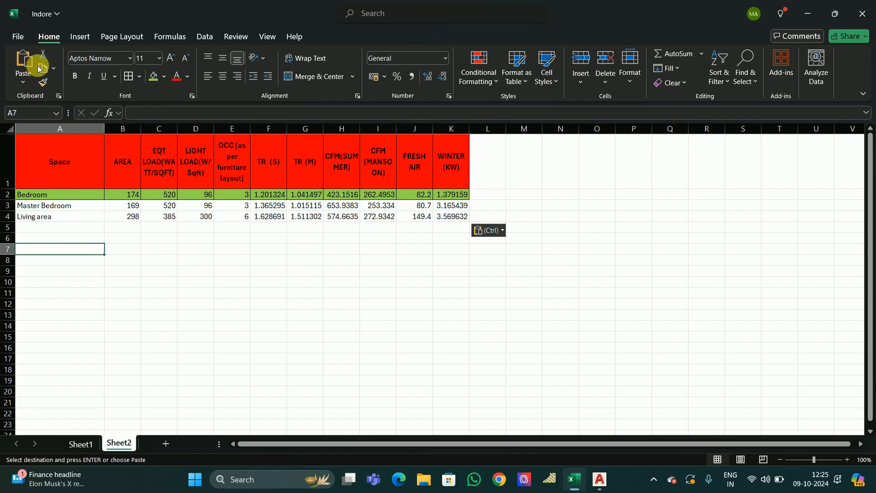
pyautogui.moveTo(66, 209); pyautogui.dragTo(448, 219)
pyautogui.click(153, 76)
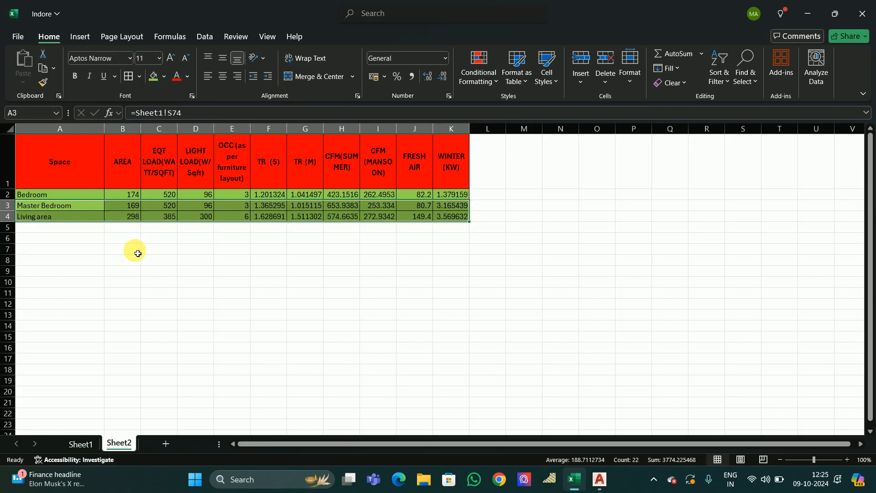
pyautogui.click(131, 259)
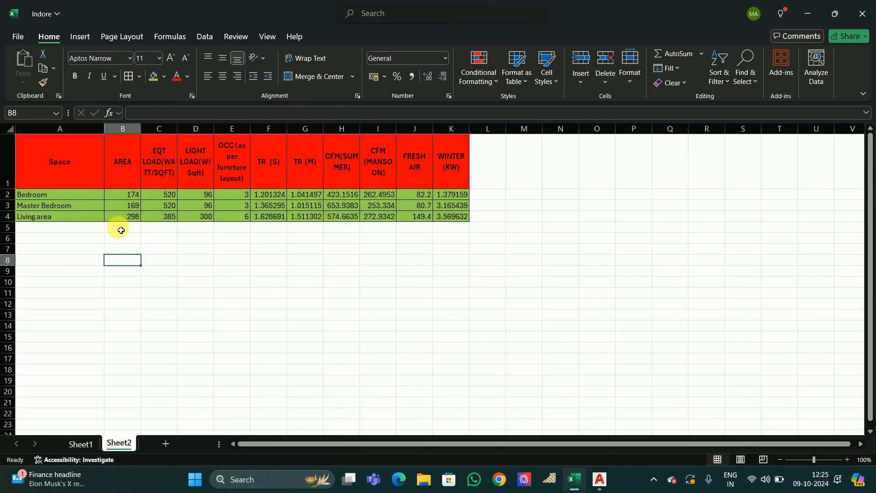
# Insert a blank column before the Space column and select A2:A4 beside the three room rows
pyautogui.rightClick(36, 127)
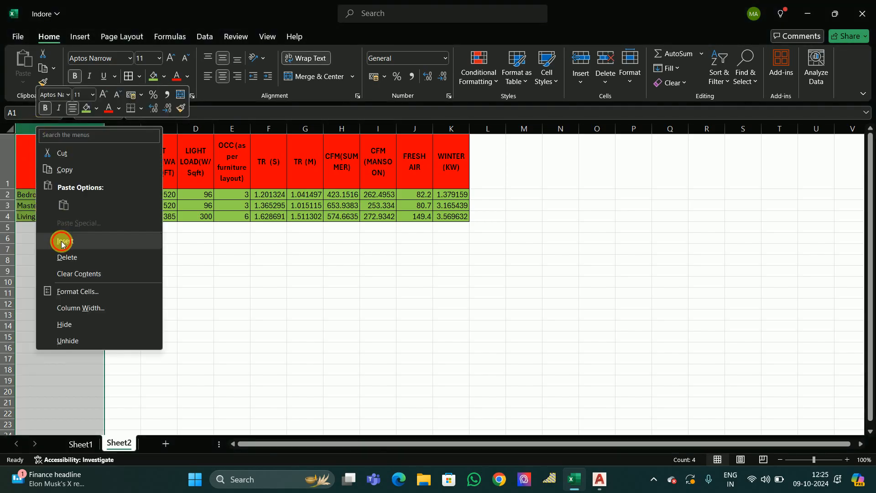
pyautogui.click(62, 241)
pyautogui.click(349, 293)
pyautogui.click(40, 197)
pyautogui.moveTo(40, 199); pyautogui.dragTo(37, 221)
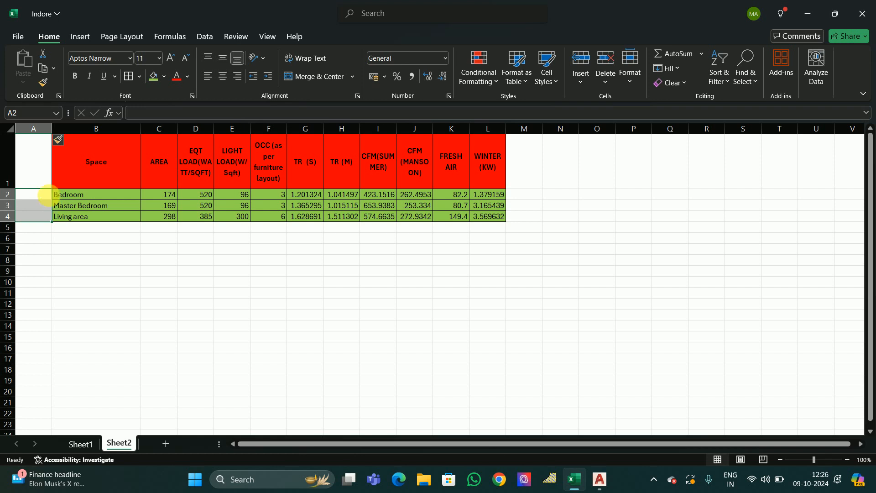
# Label the row below Living area "Floor Total" in B5
pyautogui.click(79, 232)
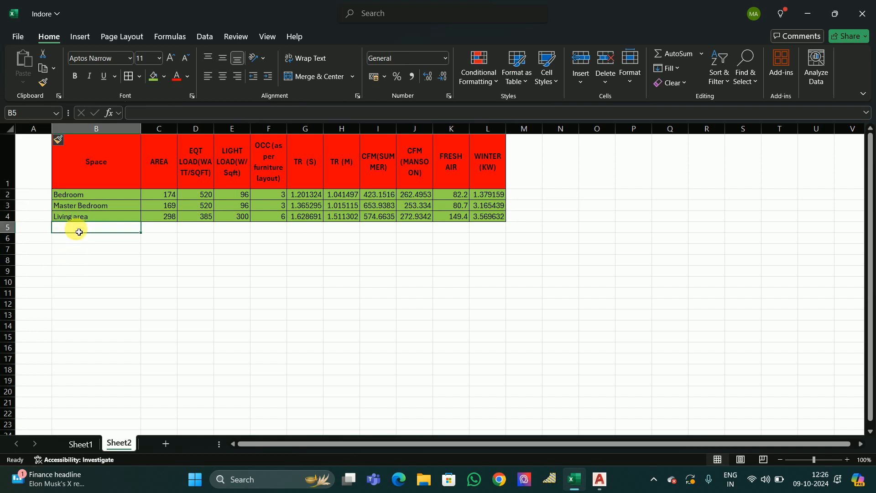
pyautogui.write('Floor Total')
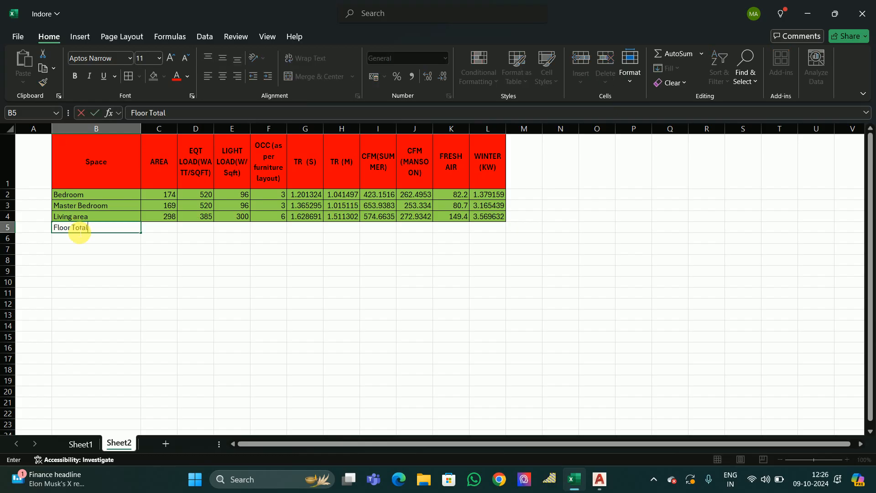
pyautogui.press('Return')
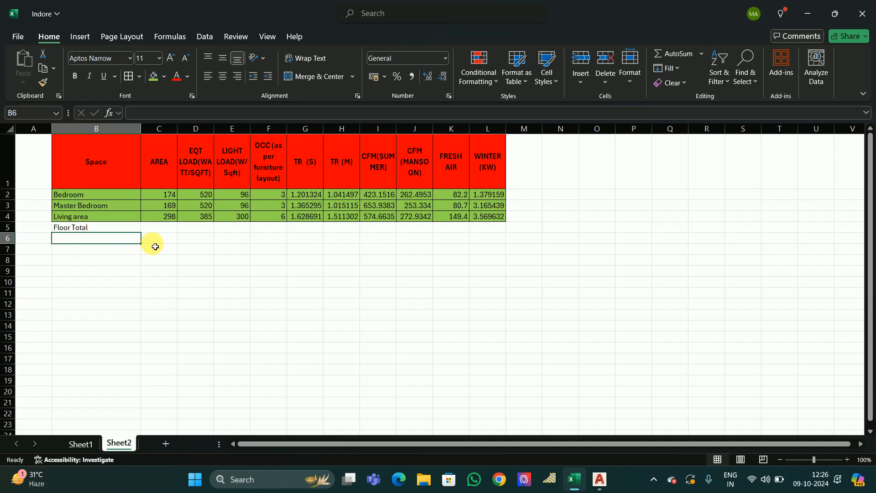
# Total the three room areas in C5 with the formula =SUM(C2:C4)
pyautogui.click(165, 228)
pyautogui.write('=')
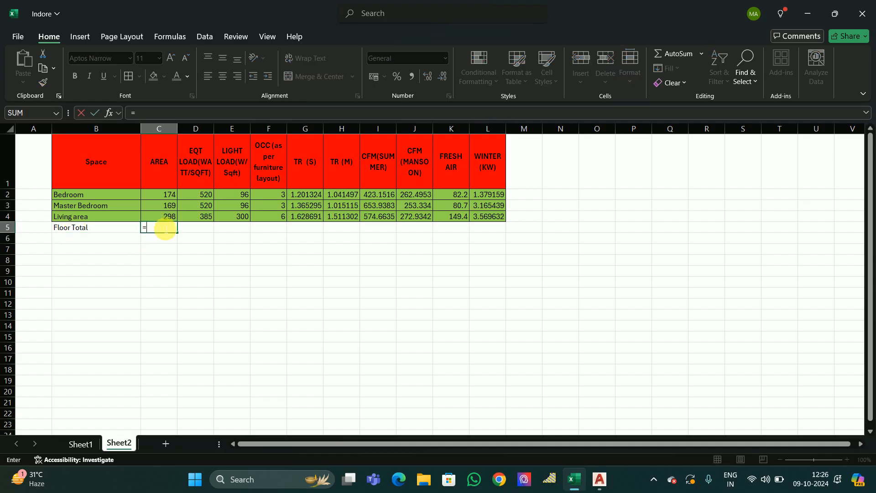
pyautogui.write('sum')
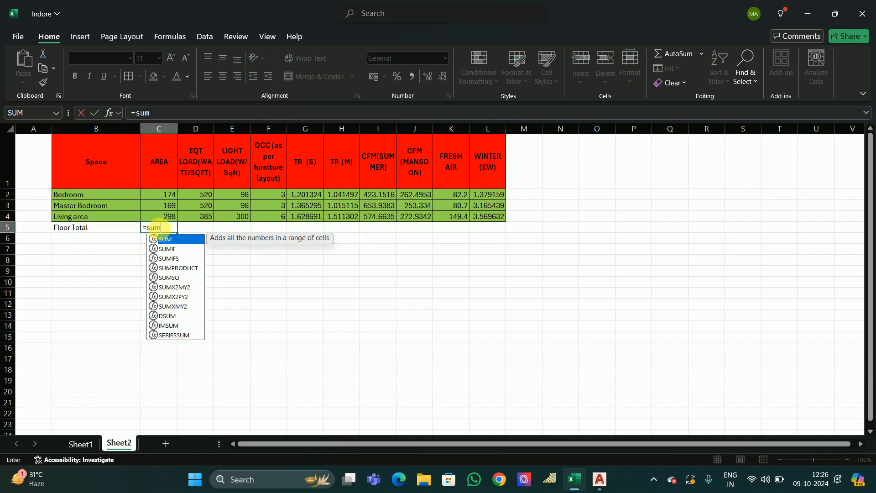
pyautogui.write('(')
pyautogui.moveTo(160, 192); pyautogui.dragTo(158, 217)
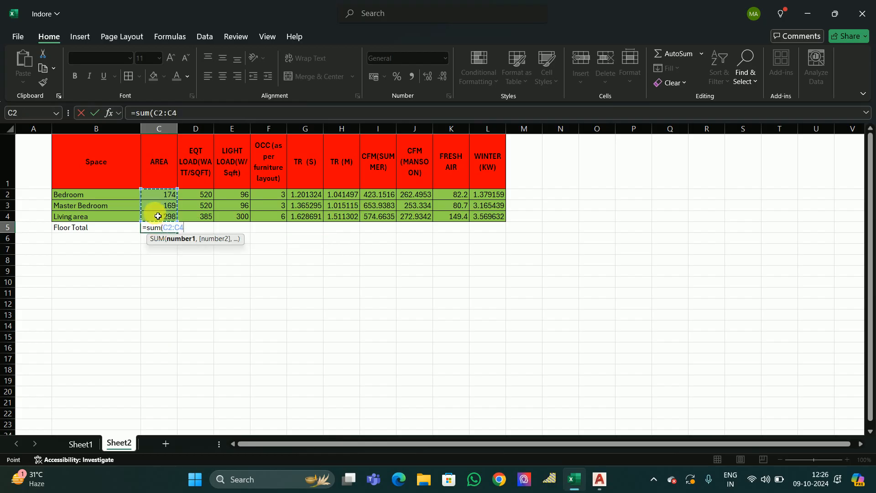
pyautogui.write(')')
pyautogui.press('Return')
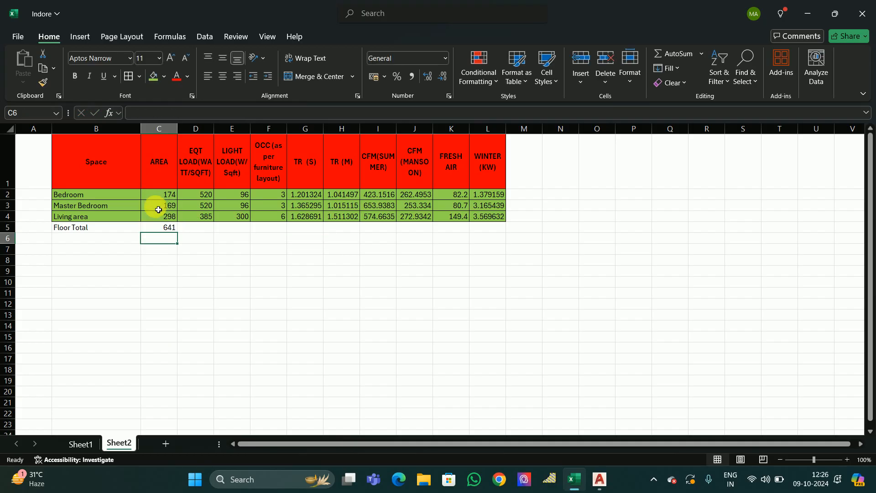
# Fill the C5 sum formula across the Floor Total row through the WINTER (KW) column, L5
pyautogui.click(166, 228)
pyautogui.moveTo(181, 236); pyautogui.dragTo(520, 238)
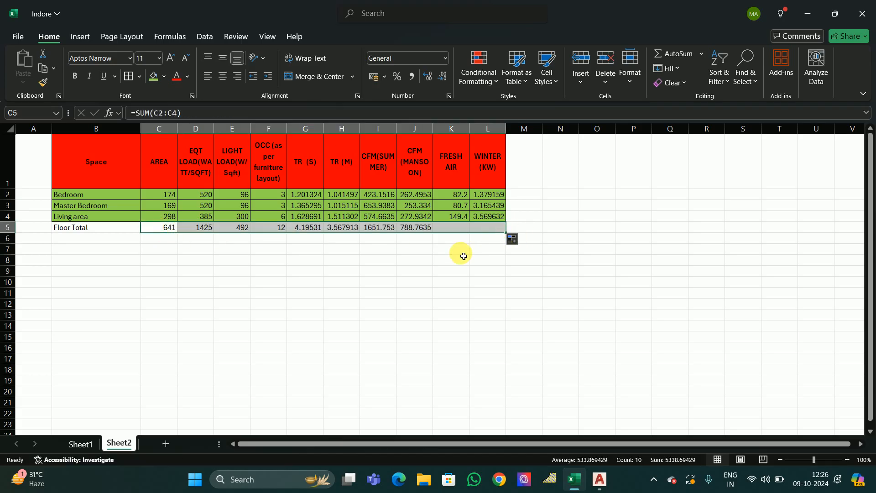
pyautogui.click(381, 280)
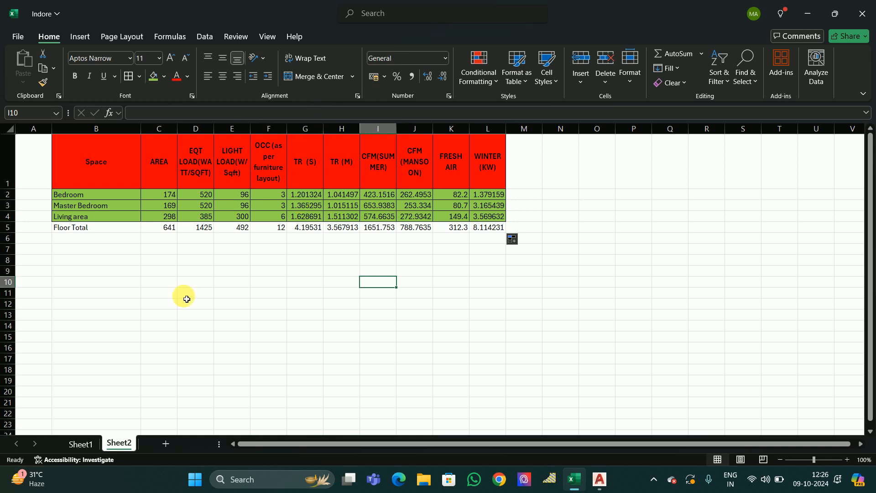
pyautogui.click(163, 315)
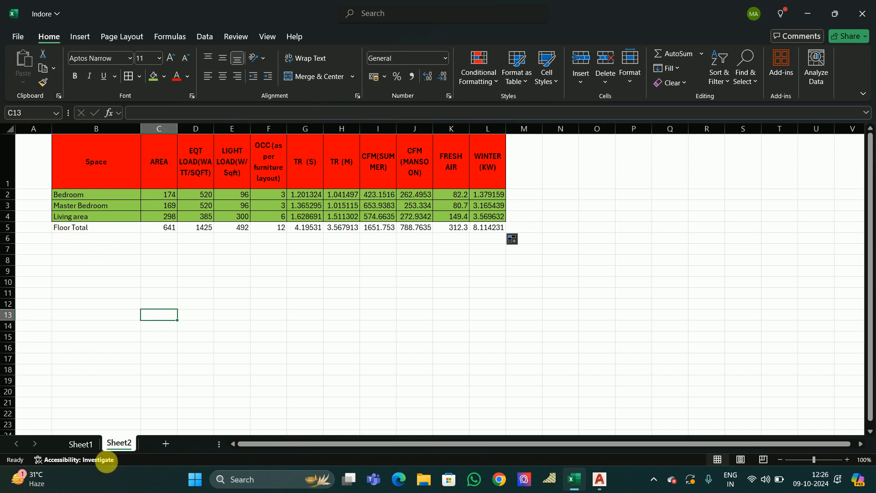
# Copy the Bedroom results V232:AF232 from Sheet1 and paste them as links into Sheet2 starting at B6
pyautogui.click(80, 443)
pyautogui.scroll(-20, 477, 323)
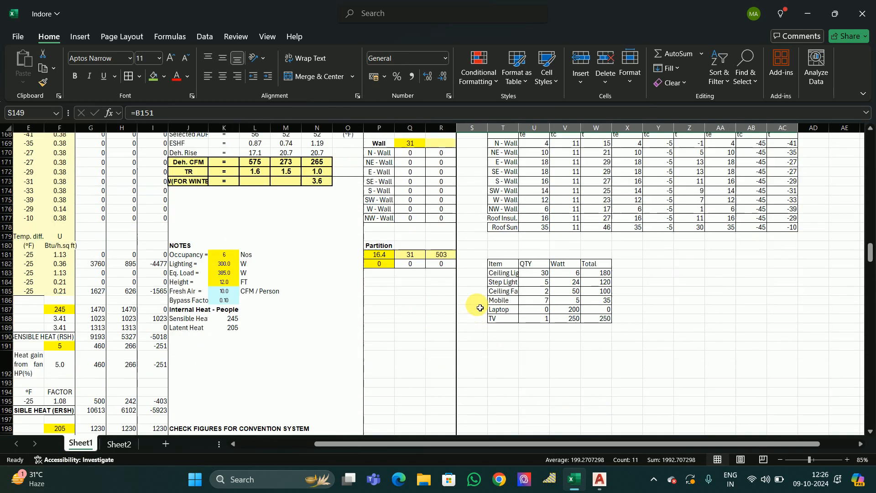
pyautogui.moveTo(564, 312); pyautogui.dragTo(813, 312)
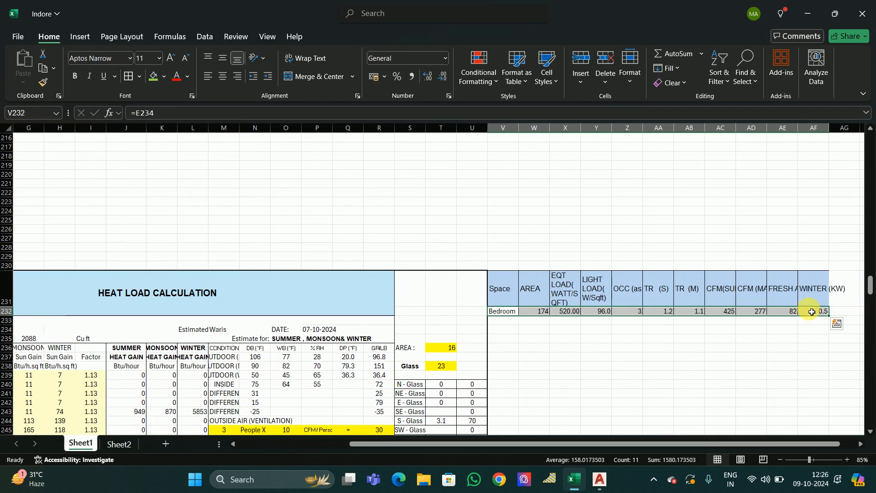
pyautogui.hotkey('ctrl', 'c')
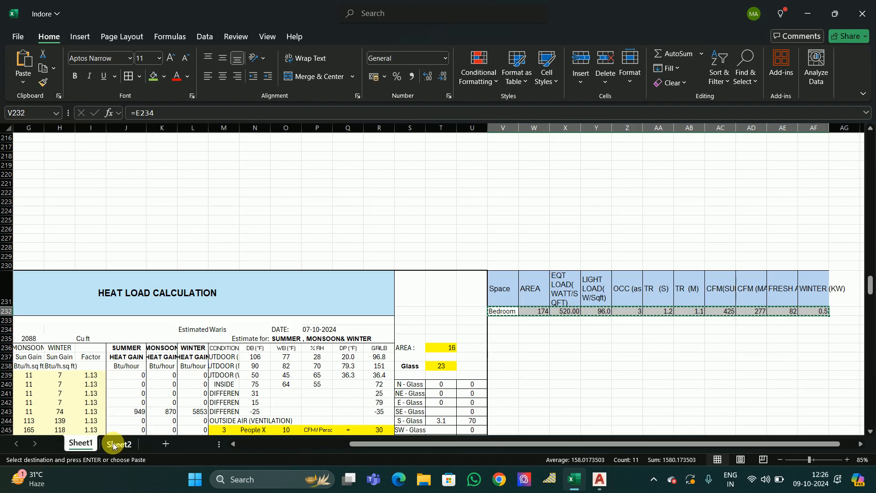
pyautogui.click(116, 444)
pyautogui.click(70, 242)
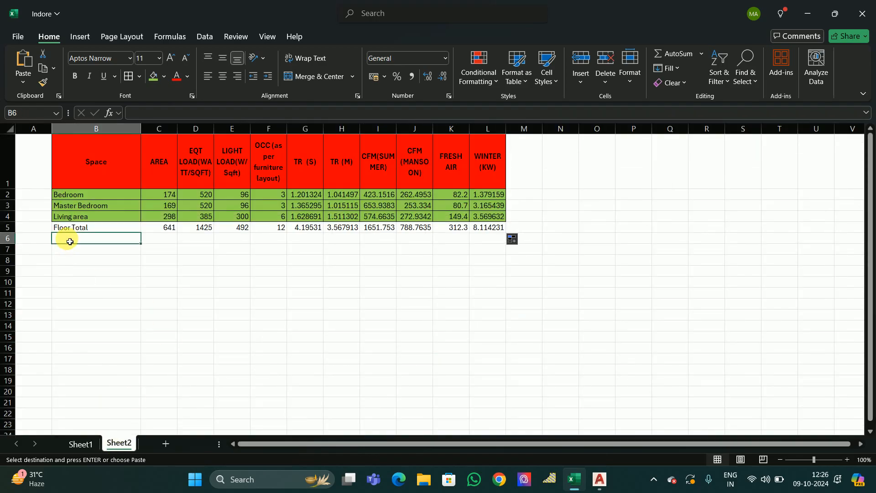
pyautogui.hotkey('ctrl', 'v')
pyautogui.click(524, 251)
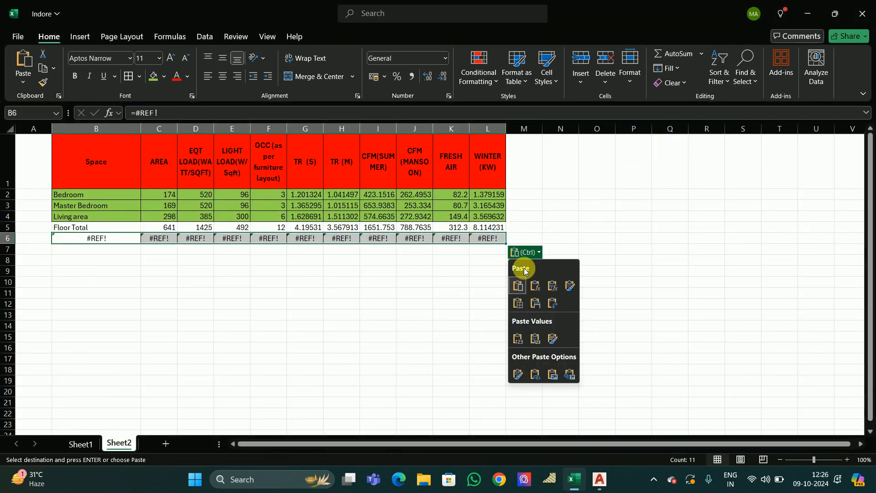
pyautogui.click(535, 374)
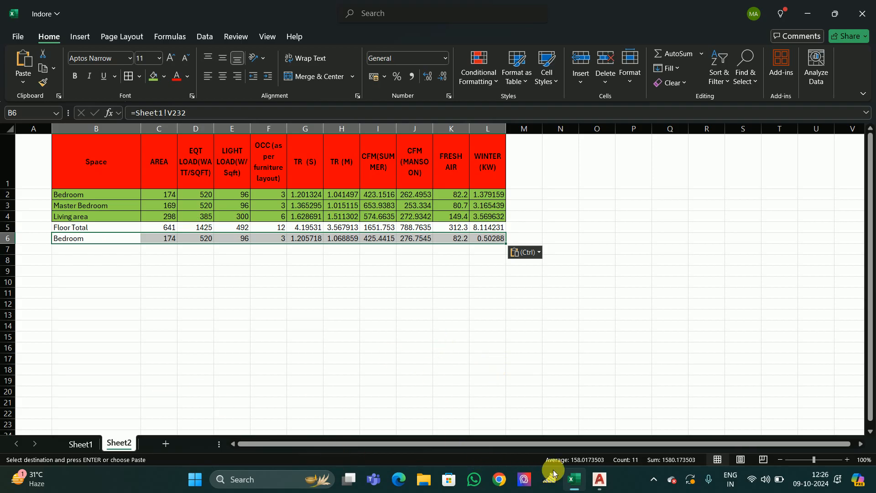
# Copy the Master Bedroom results V304:AF304 from Sheet1 and paste them as links into Sheet2 starting at B7
pyautogui.click(74, 446)
pyautogui.scroll(-15, 490, 285)
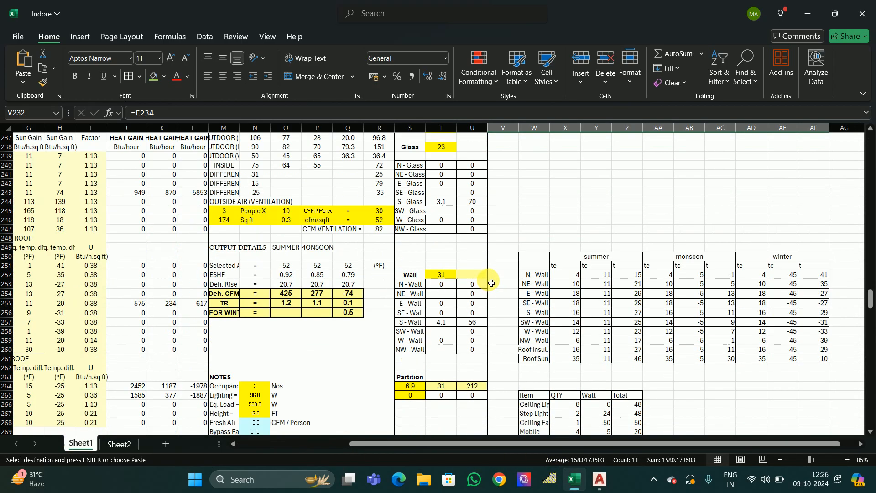
pyautogui.scroll(-3, 494, 281)
pyautogui.moveTo(501, 287); pyautogui.dragTo(824, 291)
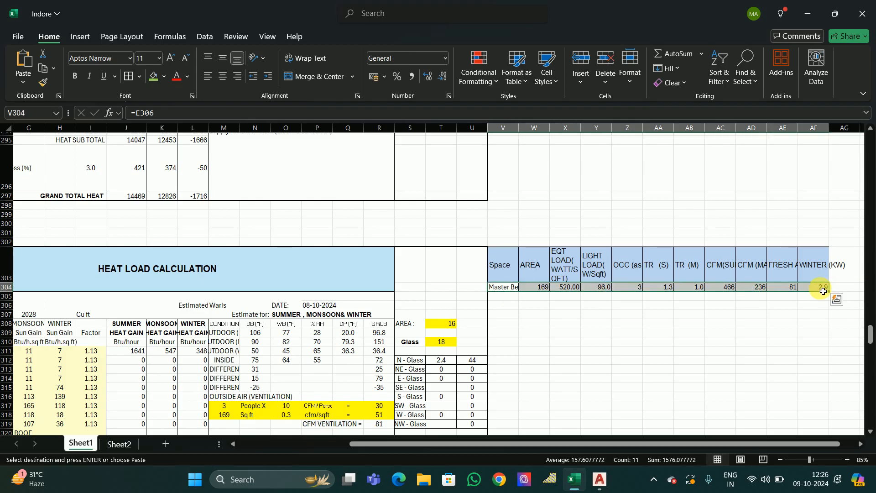
pyautogui.click(119, 443)
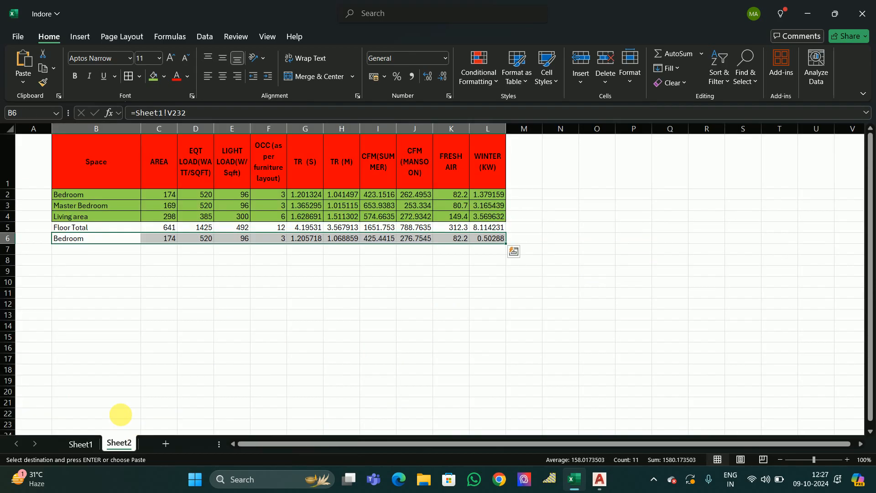
pyautogui.click(93, 257)
pyautogui.hotkey('ctrl', 'v')
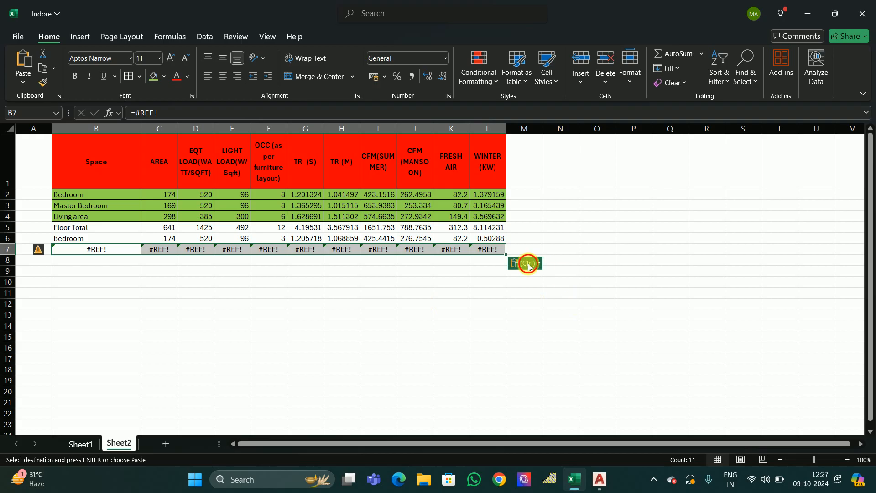
pyautogui.click(528, 266)
pyautogui.click(538, 389)
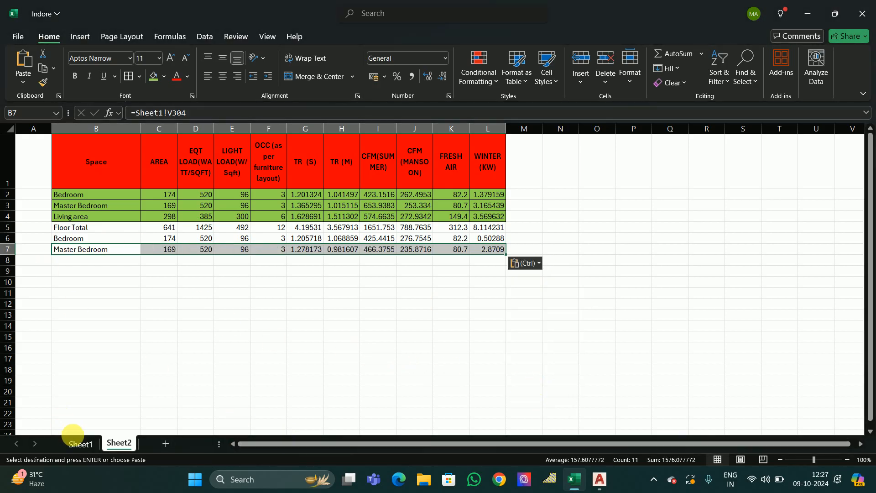
# Copy the Living area results V379:AF379 from Sheet1 and paste them as links into Sheet2 starting at B8
pyautogui.click(80, 444)
pyautogui.scroll(-20, 548, 308)
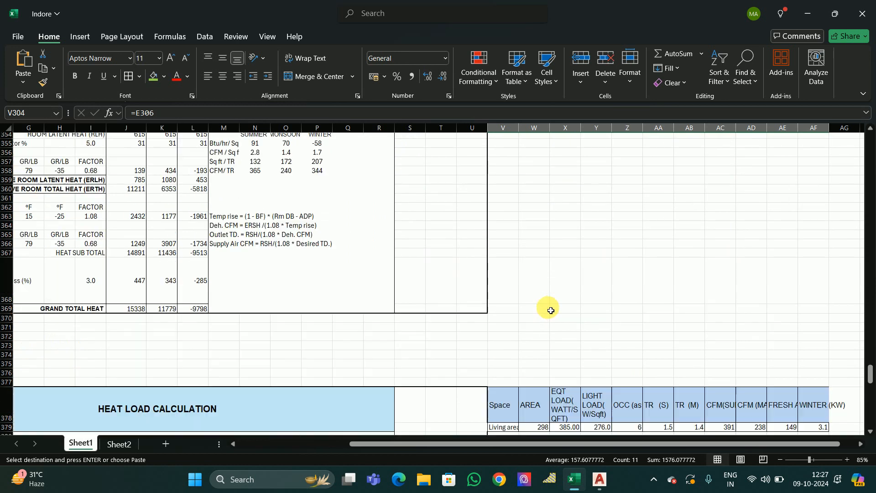
pyautogui.moveTo(500, 264); pyautogui.dragTo(821, 264)
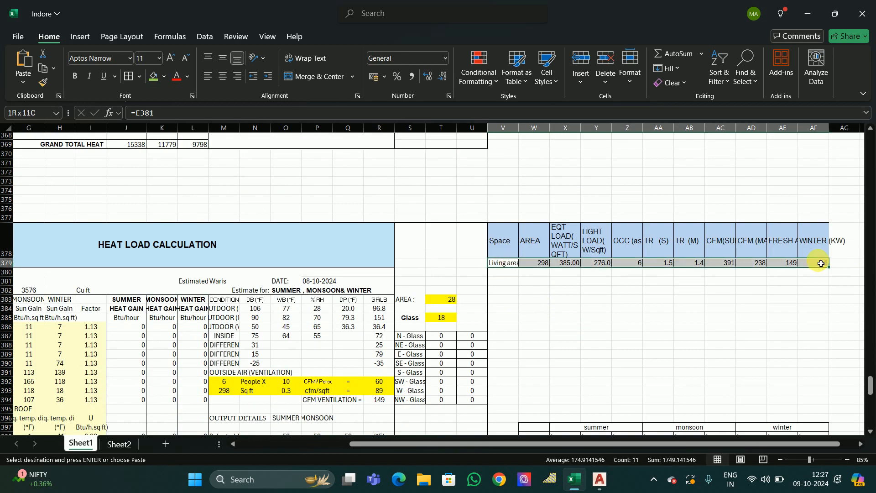
pyautogui.click(119, 444)
pyautogui.click(91, 261)
pyautogui.hotkey('ctrl', 'v')
pyautogui.click(525, 274)
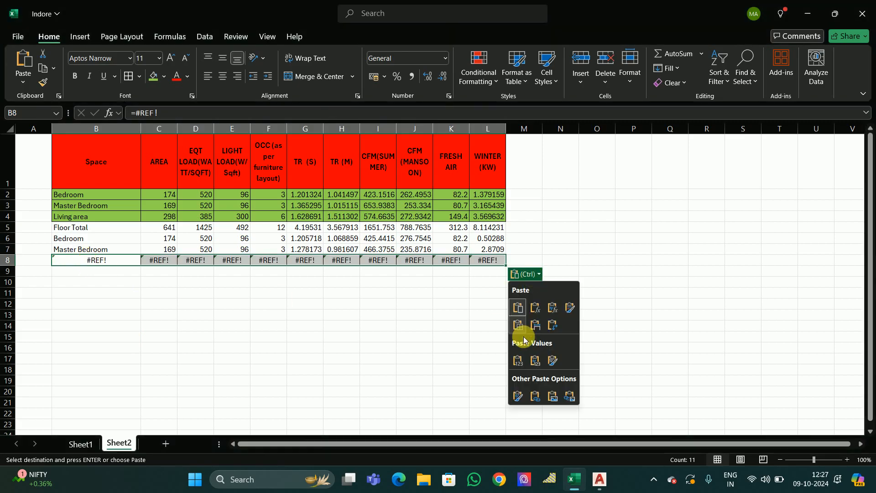
pyautogui.click(532, 402)
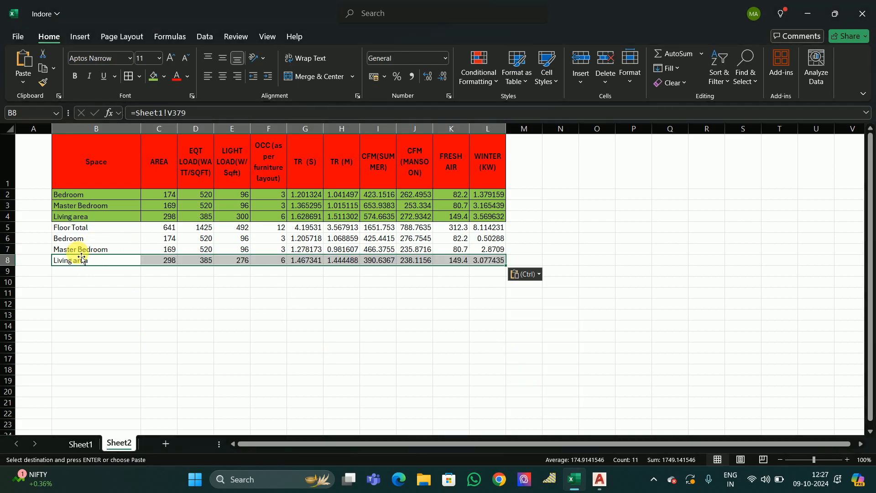
# Fill the first Floor Total row, B5:L5, with yellow
pyautogui.moveTo(73, 231); pyautogui.dragTo(486, 231)
pyautogui.click(165, 77)
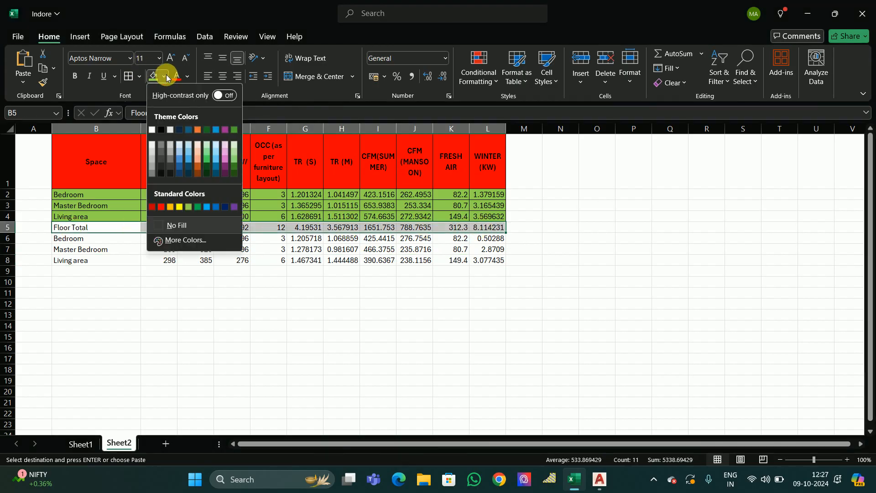
pyautogui.click(171, 207)
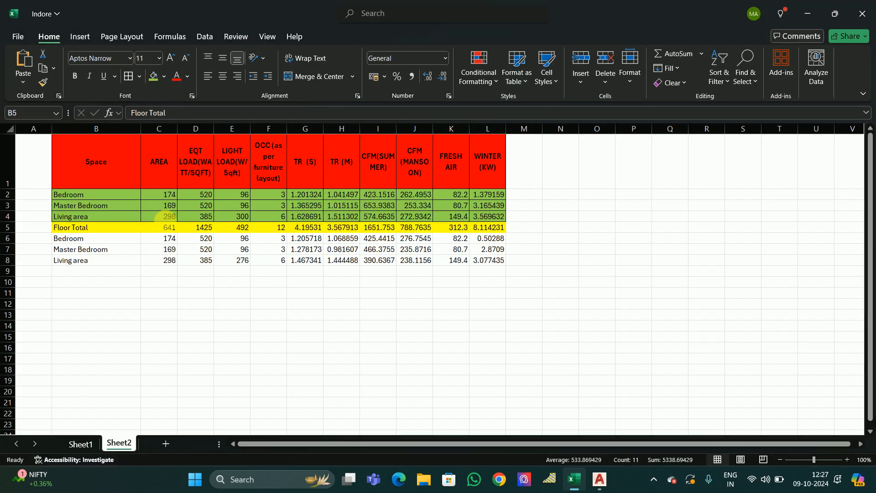
pyautogui.click(158, 315)
# Fill the second group of room rows, B6:L8, with the same green as the first group
pyautogui.moveTo(63, 245); pyautogui.dragTo(486, 261)
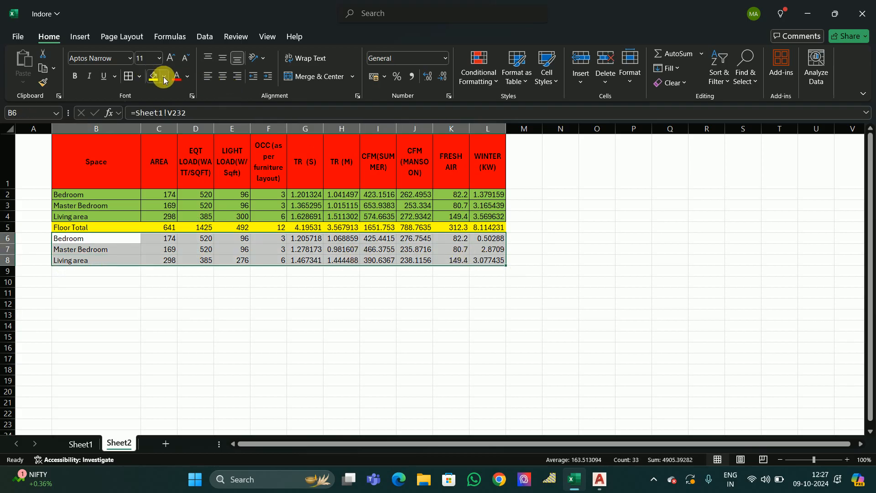
pyautogui.click(164, 81)
pyautogui.click(186, 209)
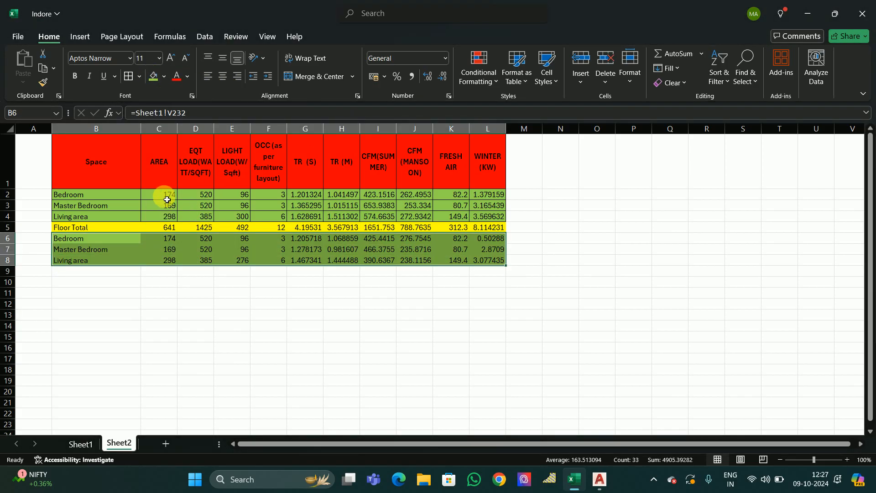
# Add cell borders to the room rows B6:L8 and the Floor Total row B5:L5
pyautogui.click(130, 77)
pyautogui.moveTo(84, 232); pyautogui.dragTo(515, 235)
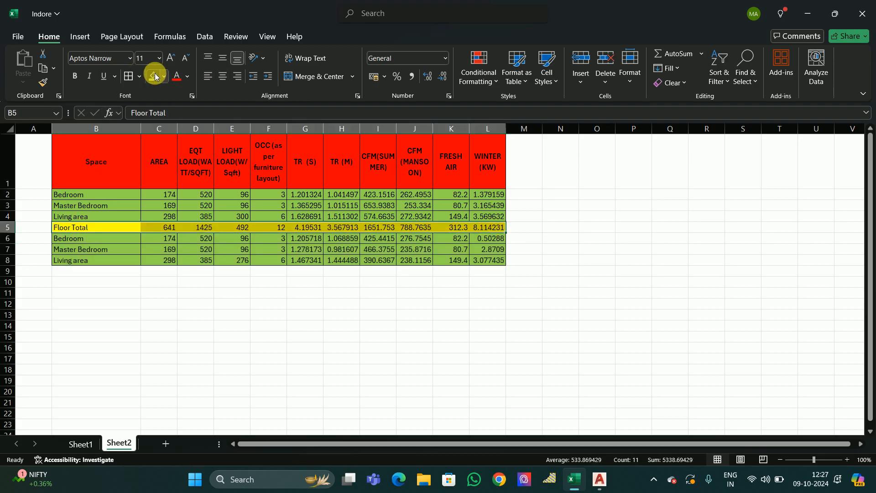
pyautogui.click(118, 338)
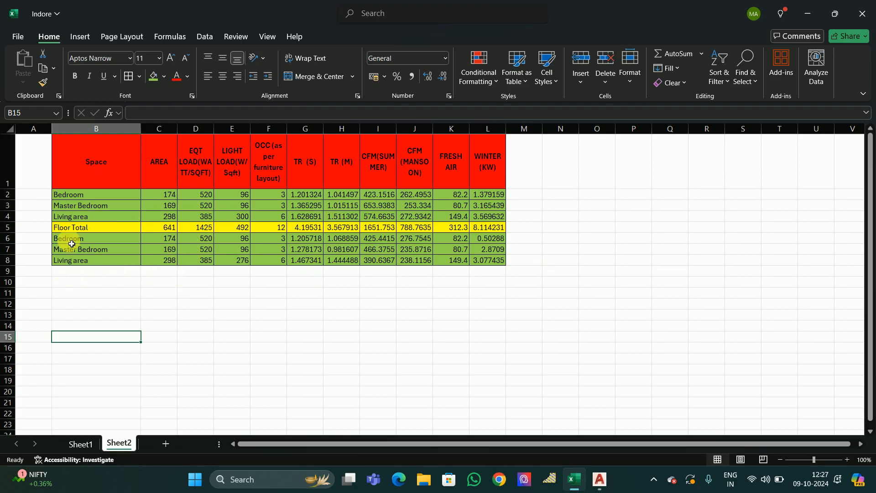
# Label the row below the second Living area "Floor Total" in B9
pyautogui.click(71, 274)
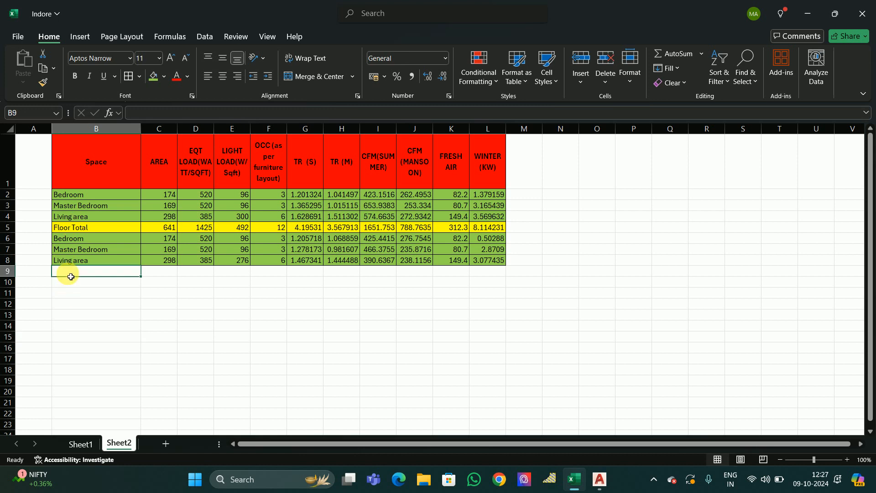
pyautogui.write('Floor Total')
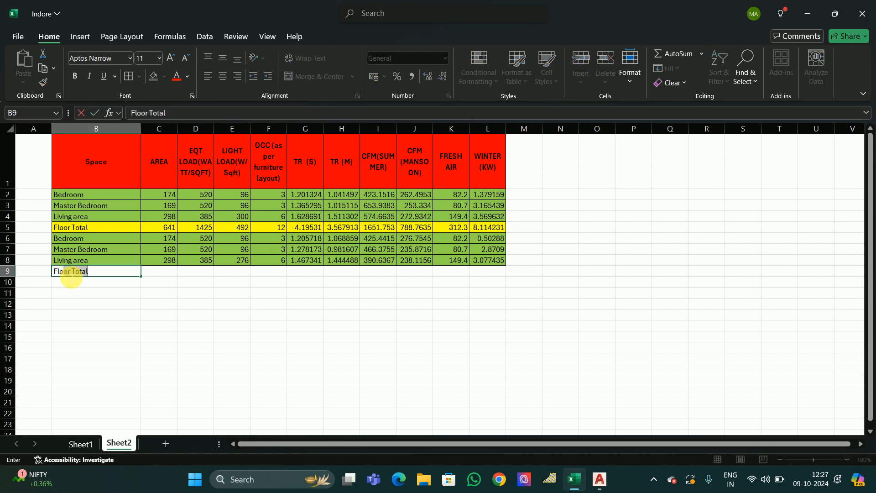
pyautogui.press('Return')
# Total the second group's room areas in C9 with the formula =SUM(C6:C8)
pyautogui.click(155, 274)
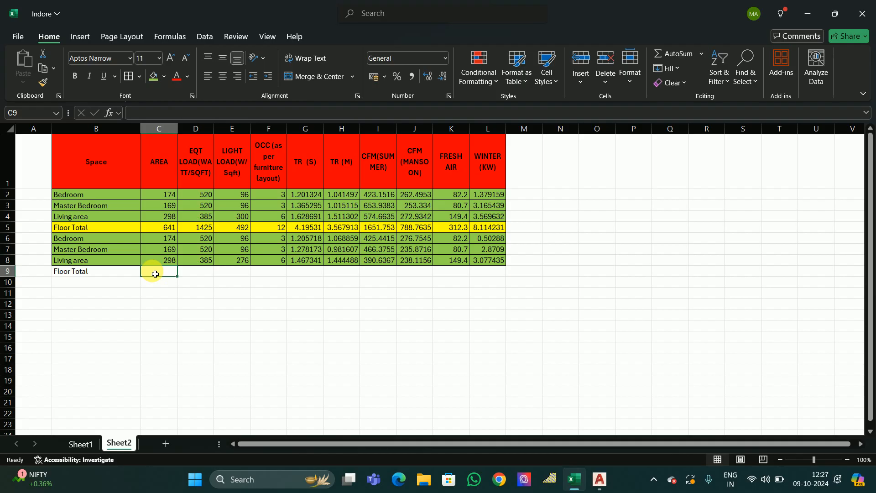
pyautogui.write('=sum')
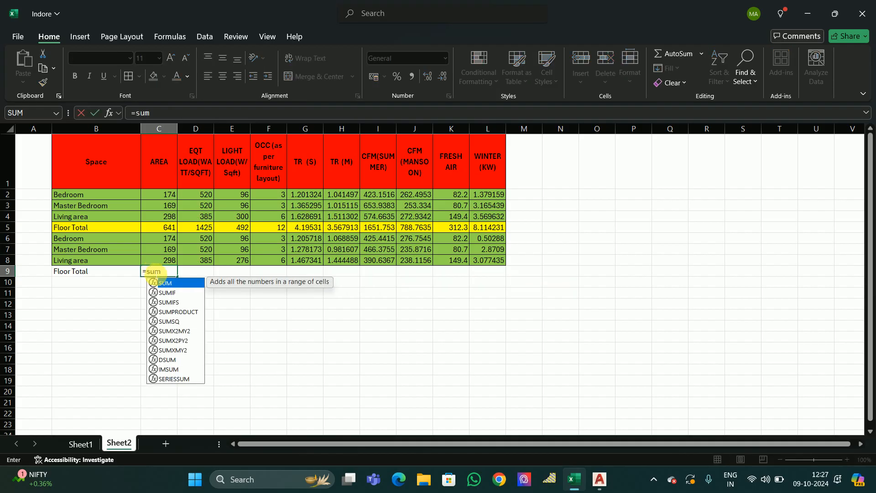
pyautogui.write('"')
pyautogui.press('BackSpace')
pyautogui.write('(')
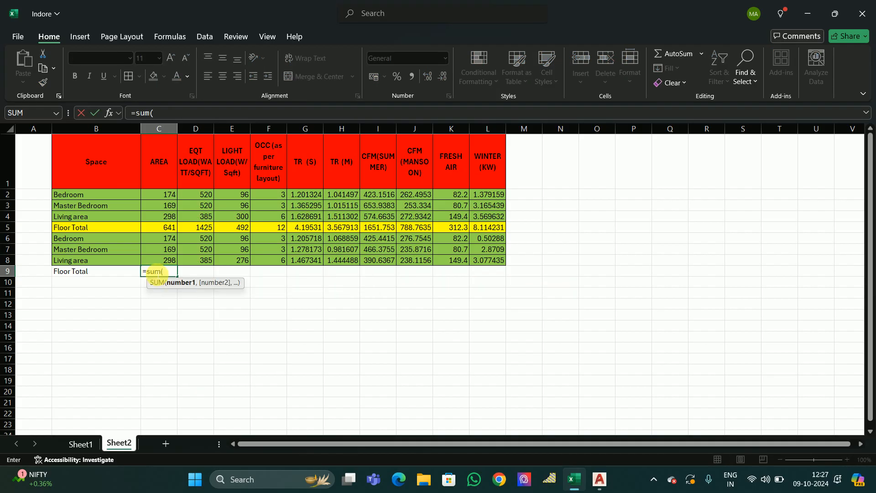
pyautogui.moveTo(164, 238); pyautogui.dragTo(160, 267)
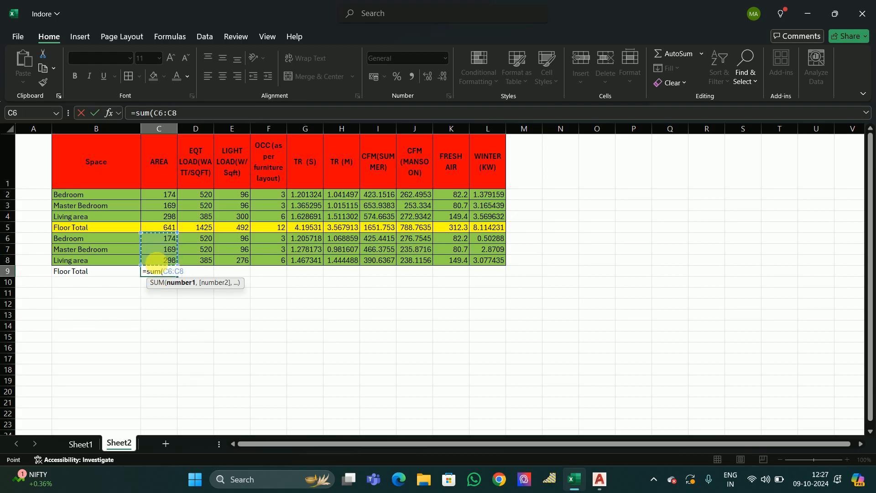
pyautogui.write('/')
pyautogui.press('BackSpace')
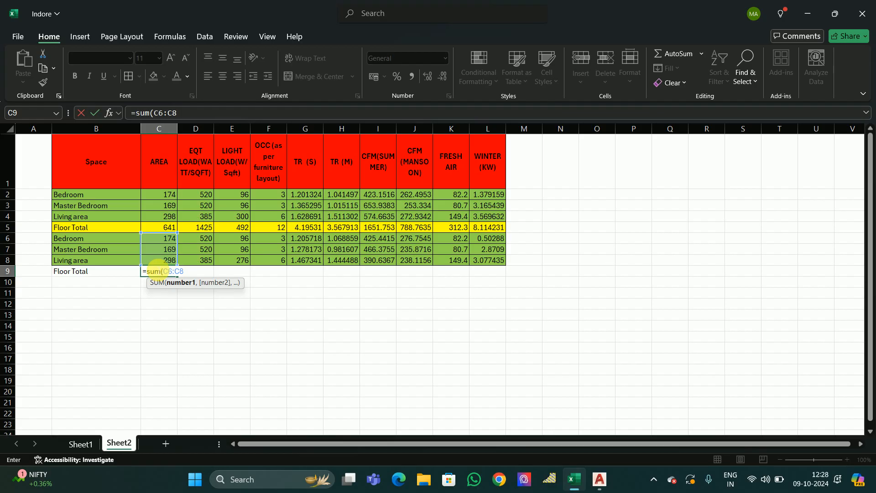
pyautogui.press('Return')
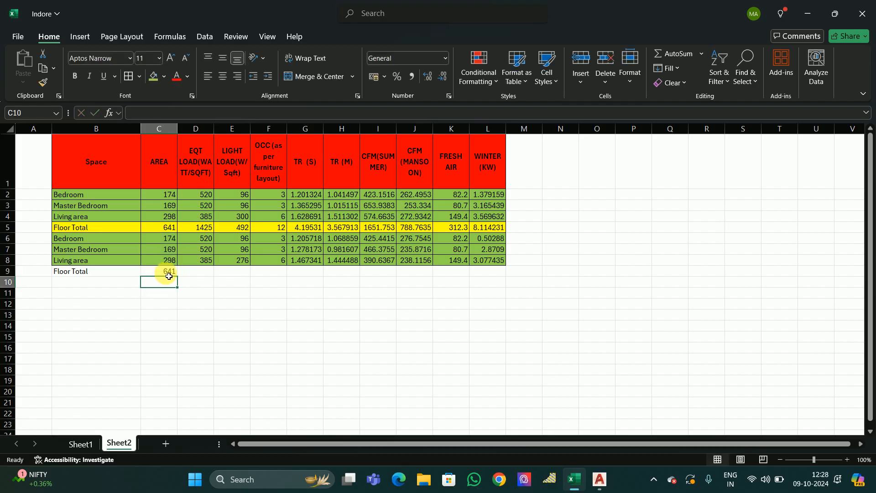
# Fill the C9 sum formula across the second Floor Total row through the WINTER (KW) column, L9
pyautogui.click(175, 274)
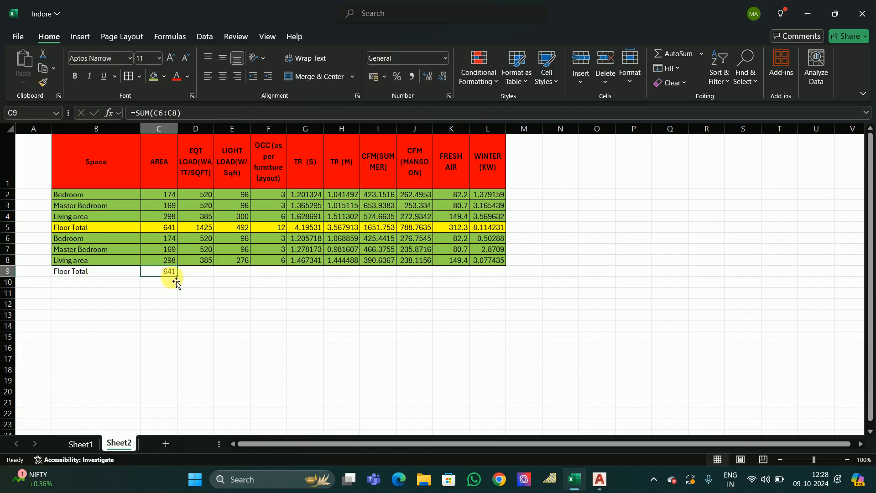
pyautogui.moveTo(181, 280); pyautogui.dragTo(522, 281)
pyautogui.click(404, 317)
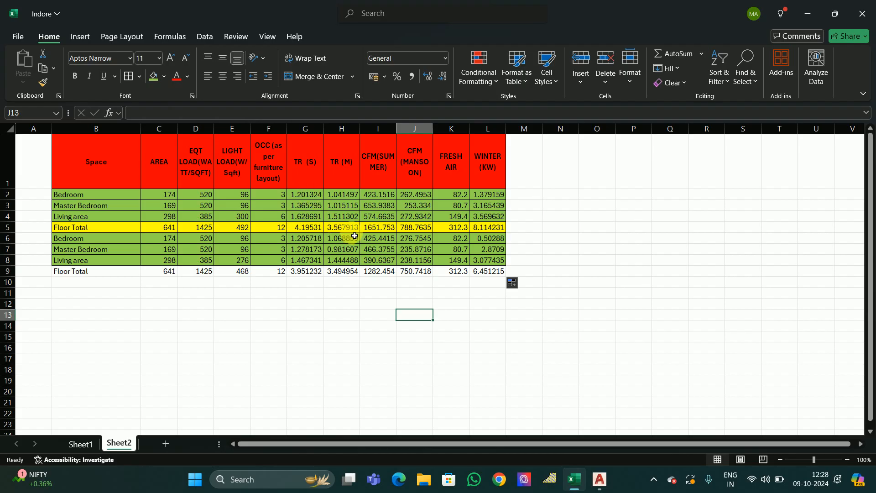
pyautogui.click(333, 335)
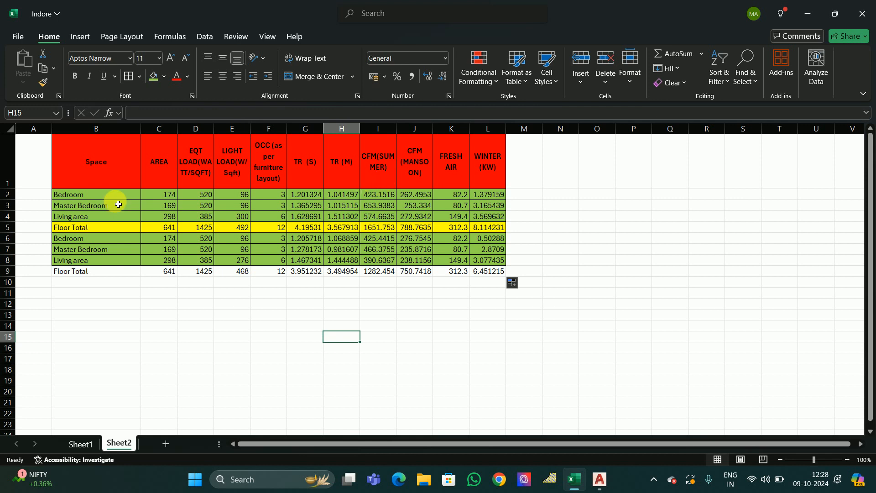
# Add a new column heading "MAX TR" in M1, beside WINTER (KW)
pyautogui.click(523, 163)
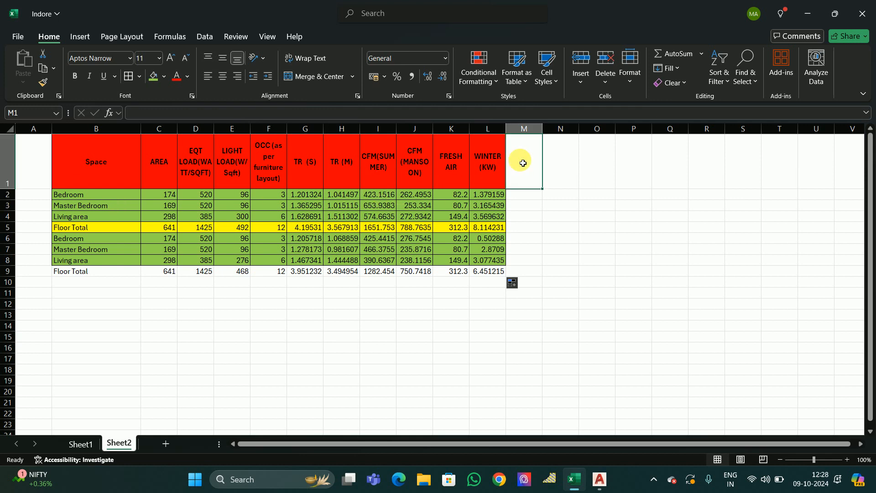
pyautogui.write('MAX TR')
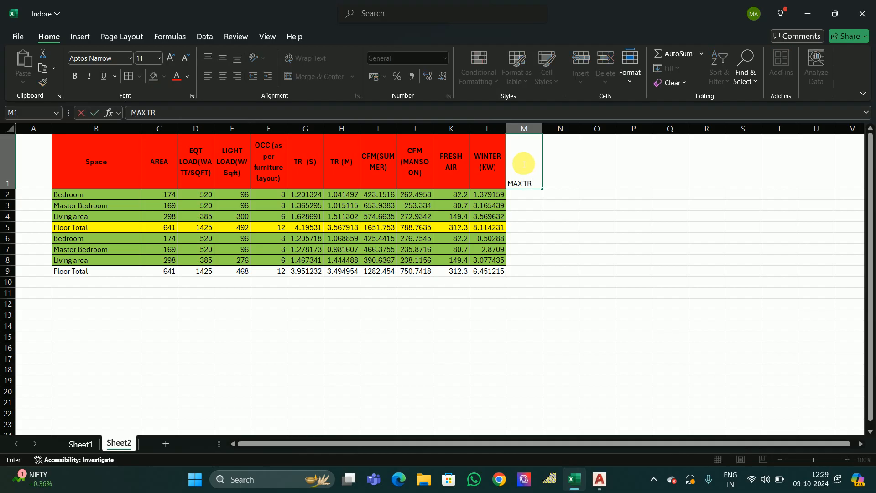
pyautogui.press('Return')
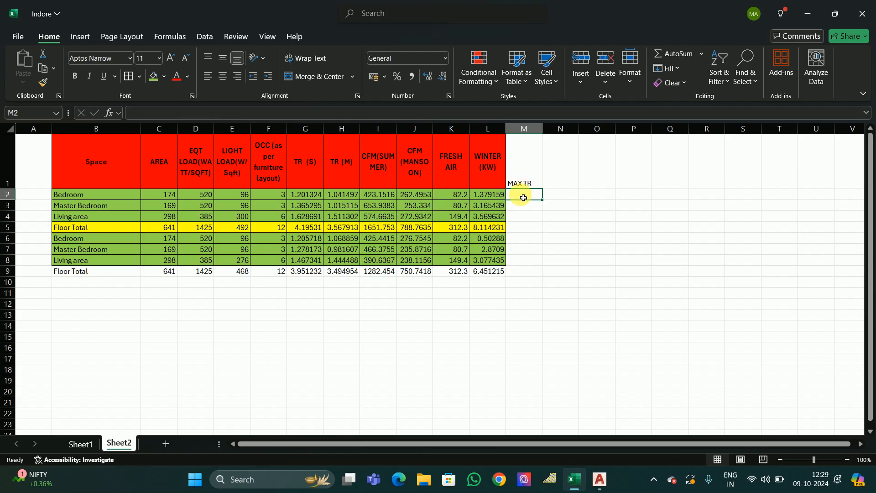
# Enter a formula in M2 that returns the larger of the summer and monsoon TR values, =MAX(G2:H2)
pyautogui.write('=')
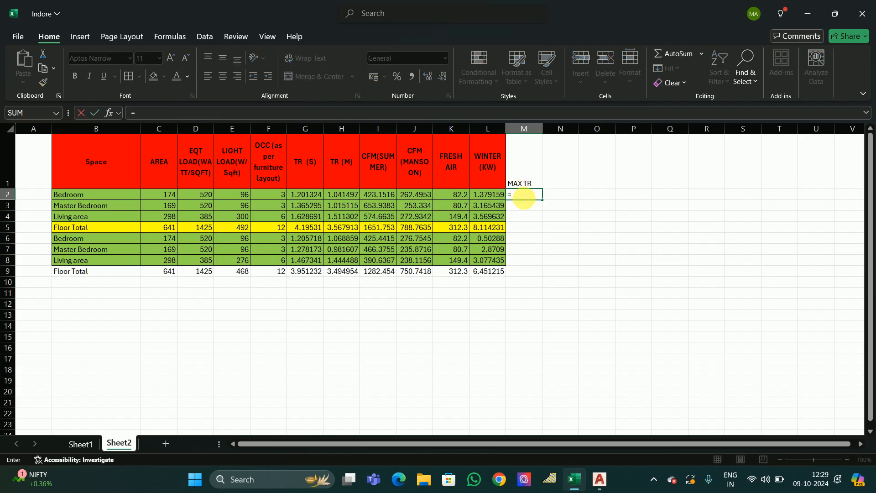
pyautogui.write('max')
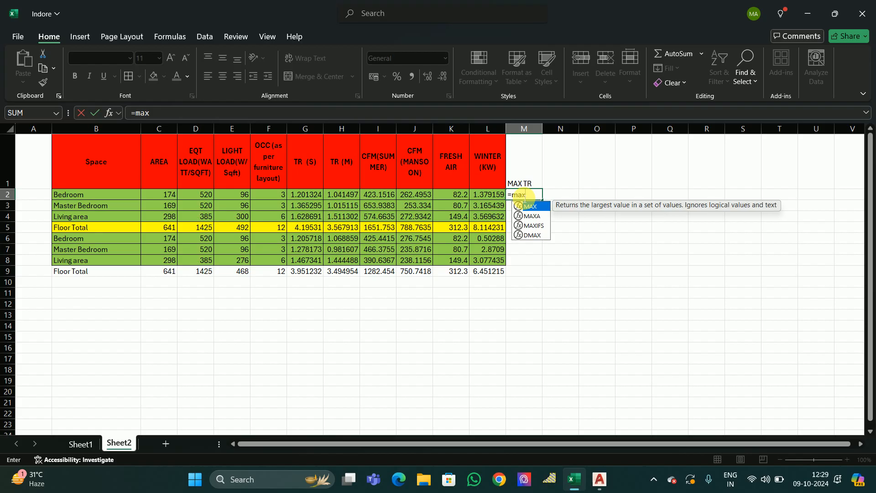
pyautogui.write('(')
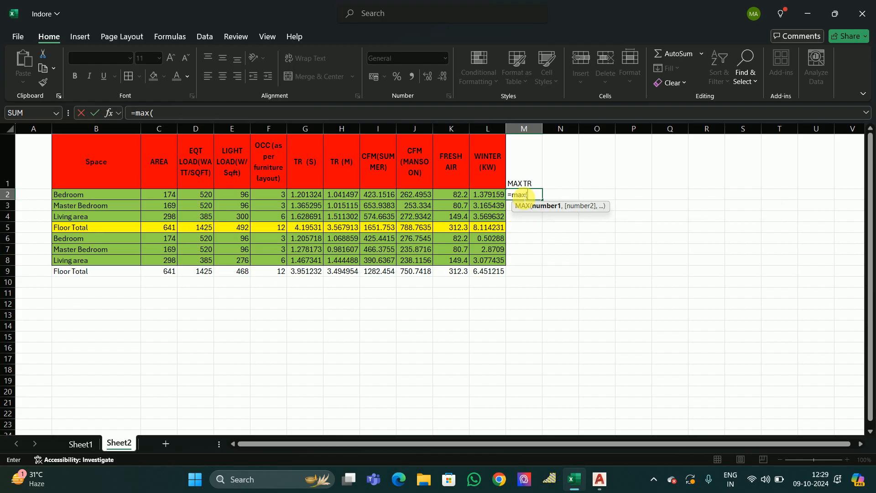
pyautogui.moveTo(298, 194); pyautogui.dragTo(346, 199)
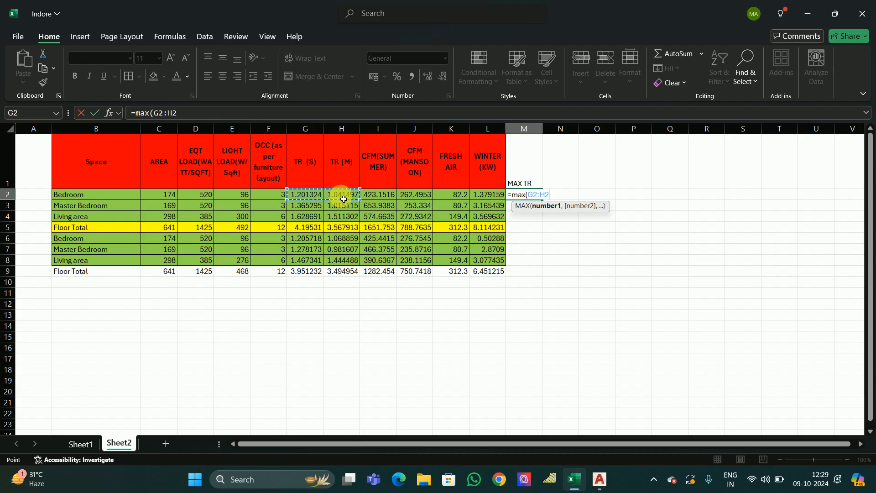
pyautogui.press('Return')
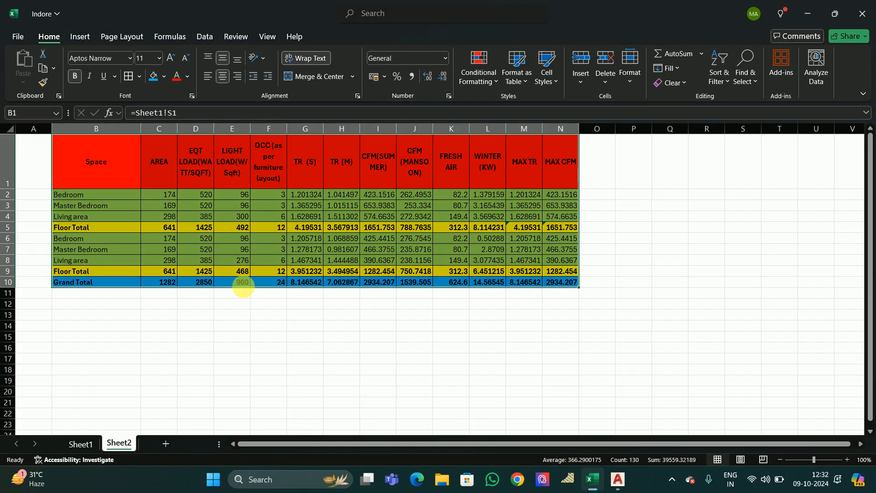
# Apply a thick outside border around the whole summary table, B1:N10
pyautogui.click(237, 325)
pyautogui.moveTo(69, 151); pyautogui.dragTo(557, 281)
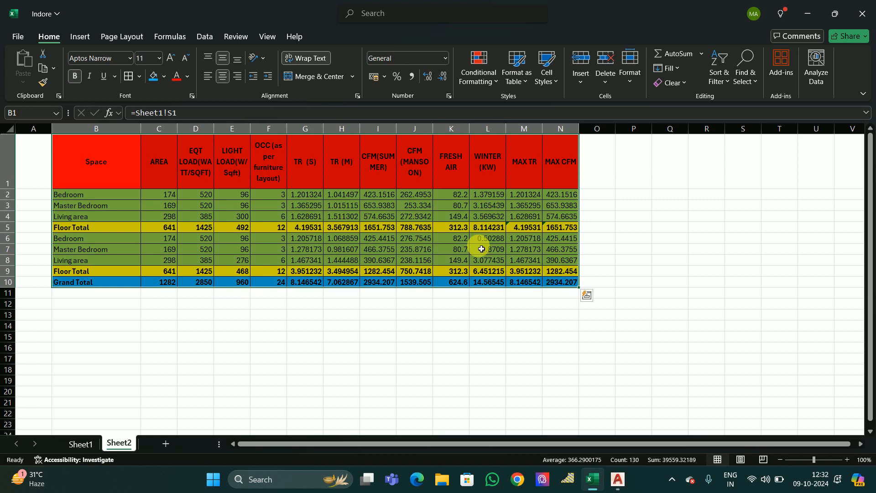
pyautogui.click(139, 77)
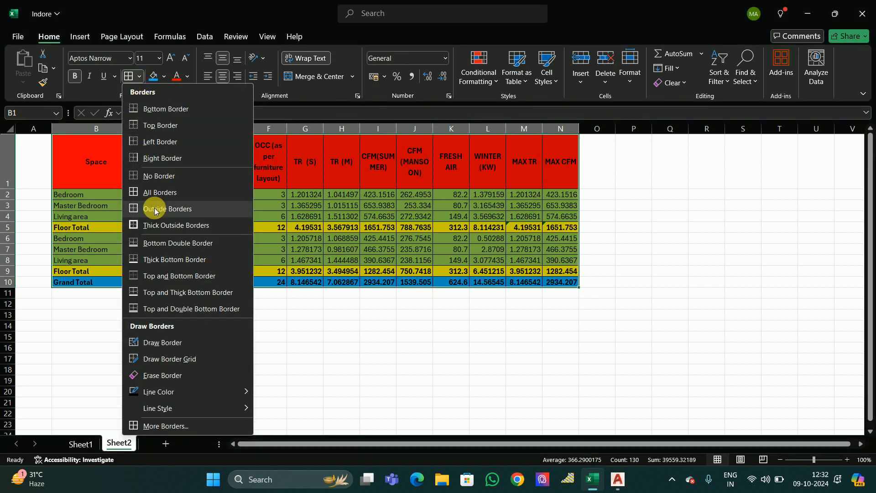
pyautogui.click(157, 225)
pyautogui.click(474, 370)
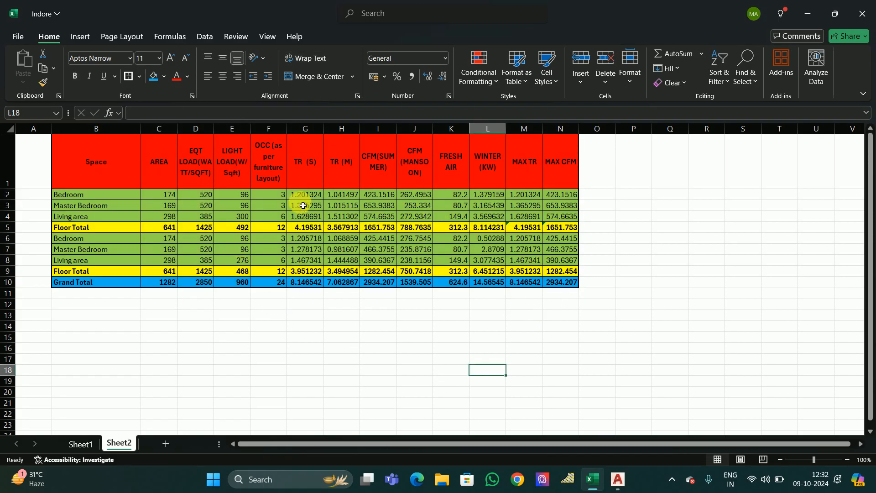
pyautogui.click(309, 129)
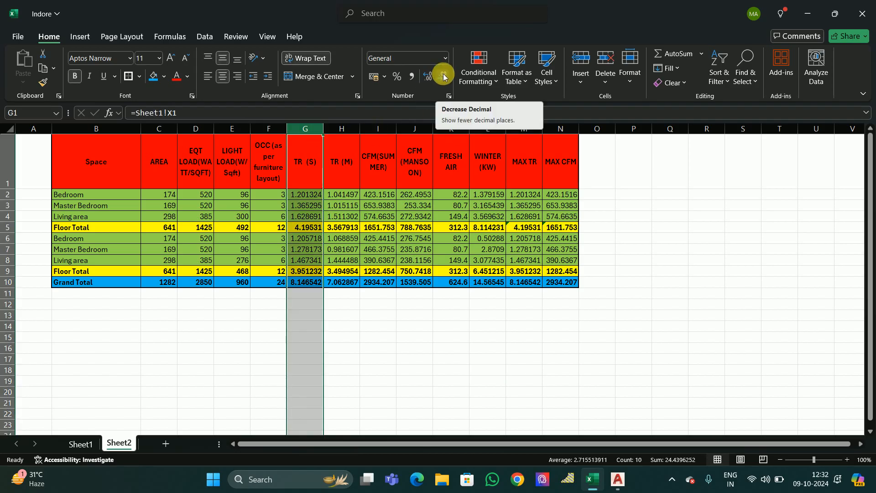
pyautogui.click(428, 77)
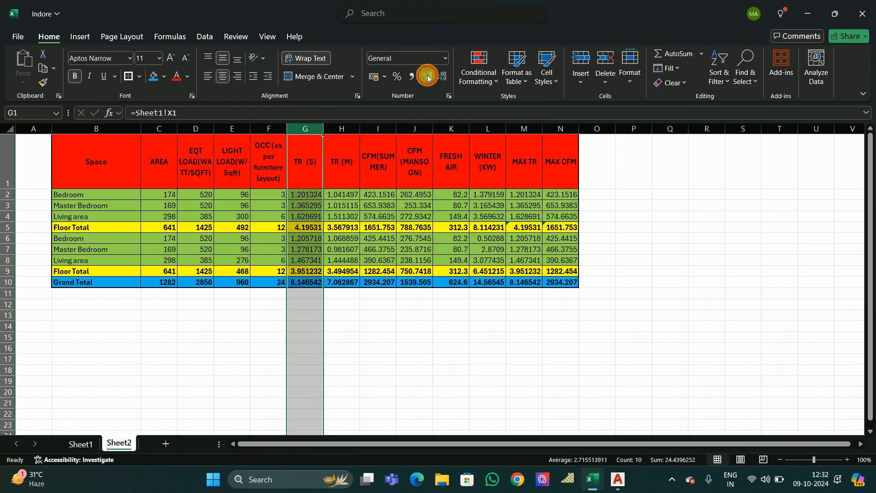
pyautogui.click(413, 348)
# Reduce the TR (S) values in G2:G10 to two decimal places
pyautogui.moveTo(303, 196); pyautogui.dragTo(299, 283)
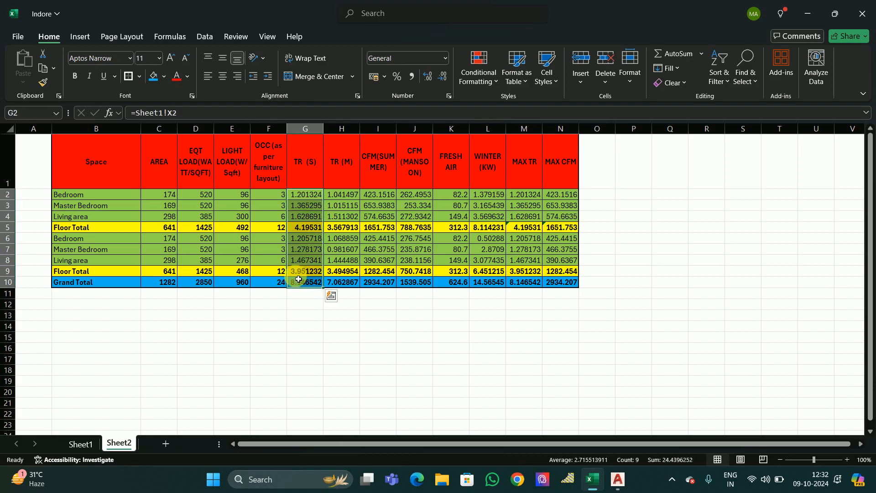
pyautogui.click(443, 80)
pyautogui.click(444, 79)
pyautogui.click(444, 80)
pyautogui.click(444, 80)
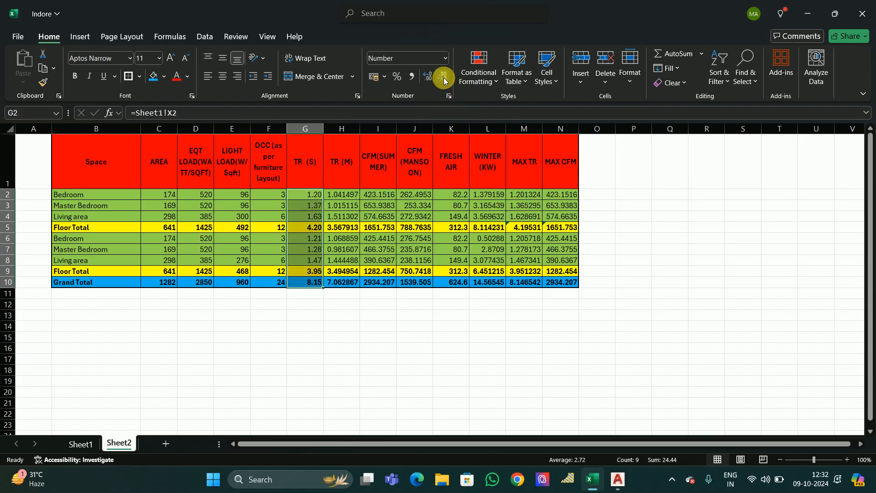
# Reduce the TR (M) values in H2:H10 to two decimal places
pyautogui.moveTo(343, 194); pyautogui.dragTo(340, 282)
pyautogui.click(443, 80)
pyautogui.click(443, 79)
pyautogui.click(443, 80)
pyautogui.click(443, 78)
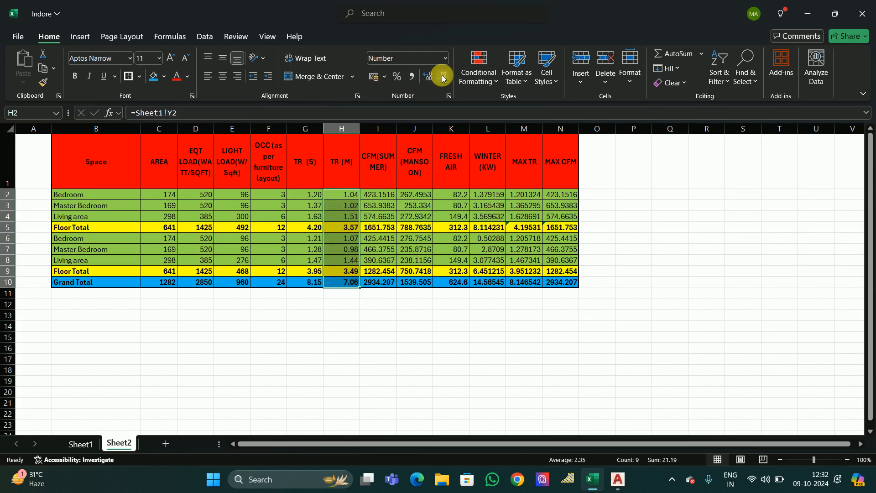
# Show the summer CFM, monsoon CFM and FRESH AIR values in I2:K10 as whole numbers without decimals
pyautogui.click(378, 197)
pyautogui.moveTo(378, 212); pyautogui.dragTo(378, 283)
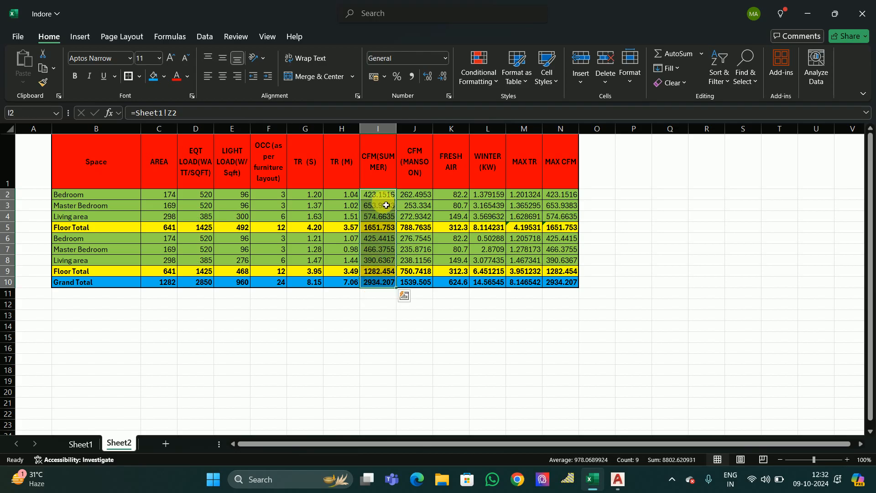
pyautogui.moveTo(377, 196); pyautogui.dragTo(413, 283)
pyautogui.click(442, 78)
pyautogui.click(441, 79)
pyautogui.click(442, 79)
pyautogui.click(441, 79)
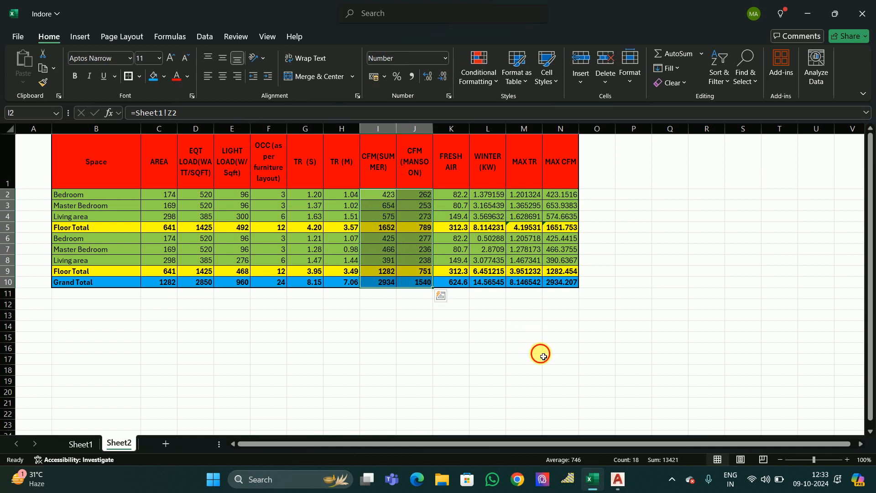
pyautogui.click(532, 349)
pyautogui.moveTo(459, 195); pyautogui.dragTo(454, 283)
pyautogui.click(442, 76)
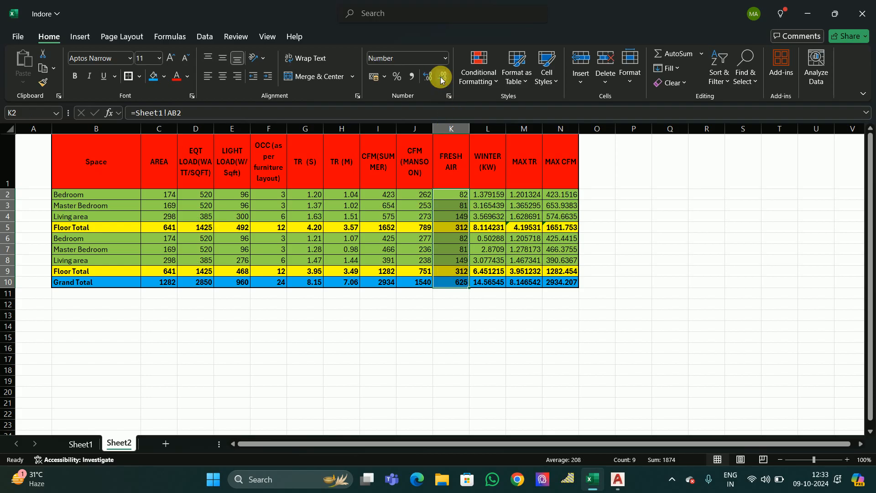
# Reduce the WINTER (KW) values in L2:L10 to two decimal places
pyautogui.moveTo(479, 191); pyautogui.dragTo(501, 280)
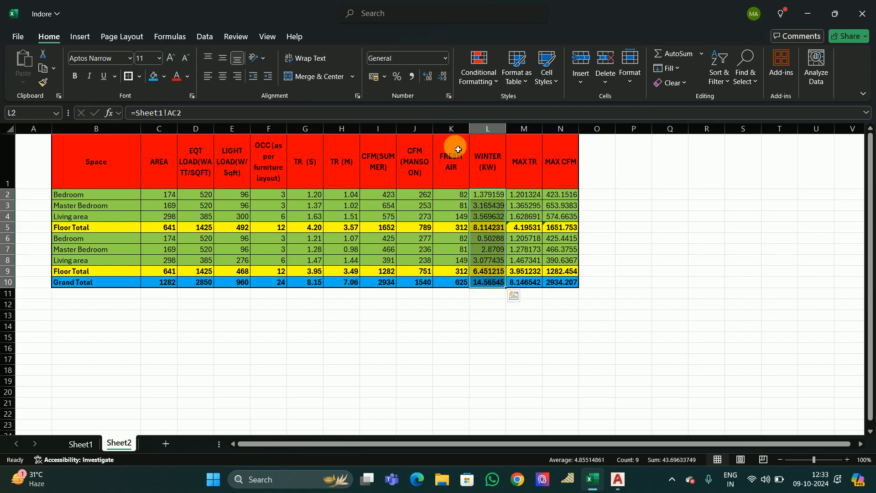
pyautogui.click(440, 74)
pyautogui.click(441, 76)
pyautogui.click(441, 76)
pyautogui.click(441, 76)
pyautogui.click(655, 261)
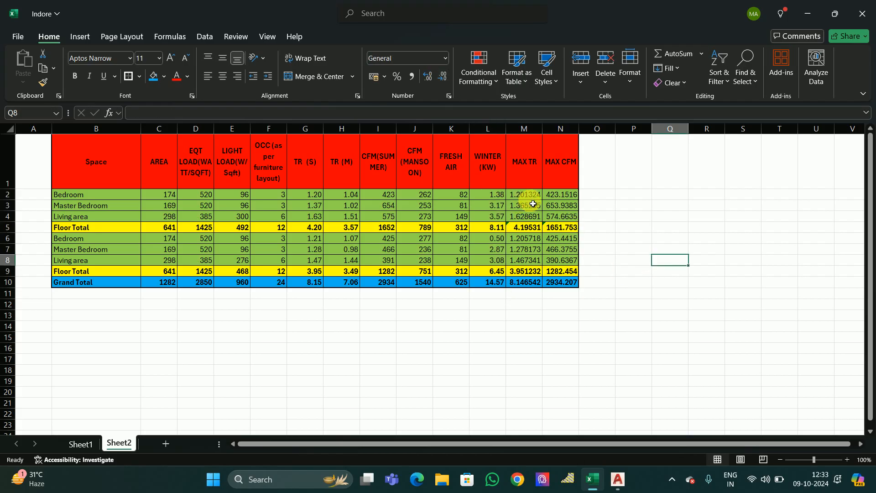
# Reduce the MAX TR values in M2:M10 to two decimal places
pyautogui.moveTo(530, 197); pyautogui.dragTo(525, 282)
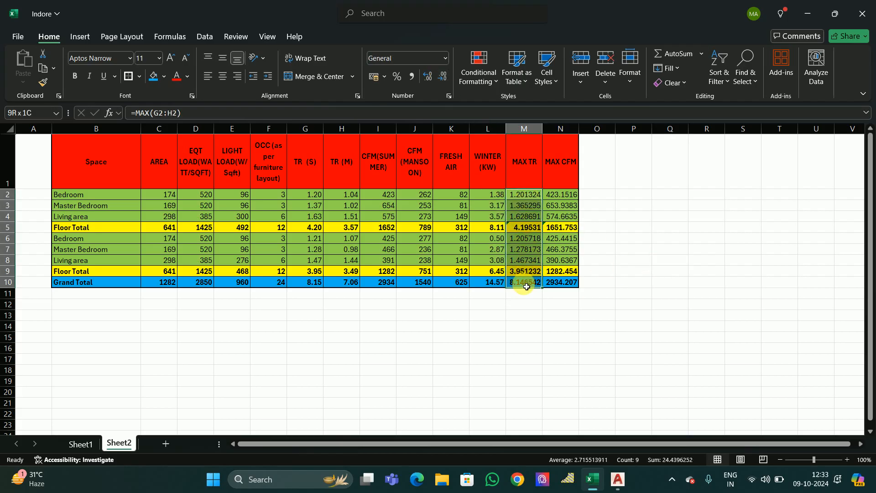
pyautogui.click(442, 76)
pyautogui.click(442, 75)
pyautogui.click(443, 76)
pyautogui.click(442, 75)
pyautogui.click(664, 237)
# Show the MAX CFM values in N2:N10 as whole numbers without decimals
pyautogui.moveTo(563, 196); pyautogui.dragTo(559, 282)
pyautogui.click(442, 76)
pyautogui.click(443, 75)
pyautogui.click(442, 76)
pyautogui.click(443, 76)
pyautogui.click(671, 238)
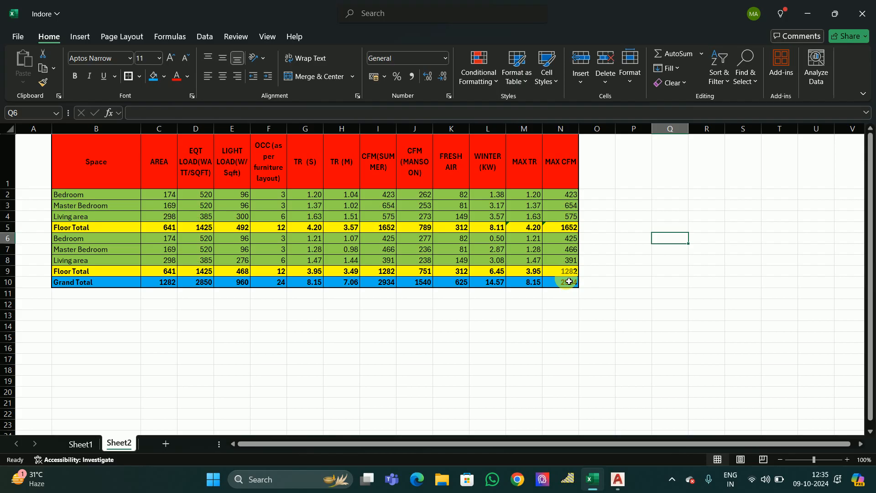
pyautogui.moveTo(498, 301); pyautogui.dragTo(488, 293)
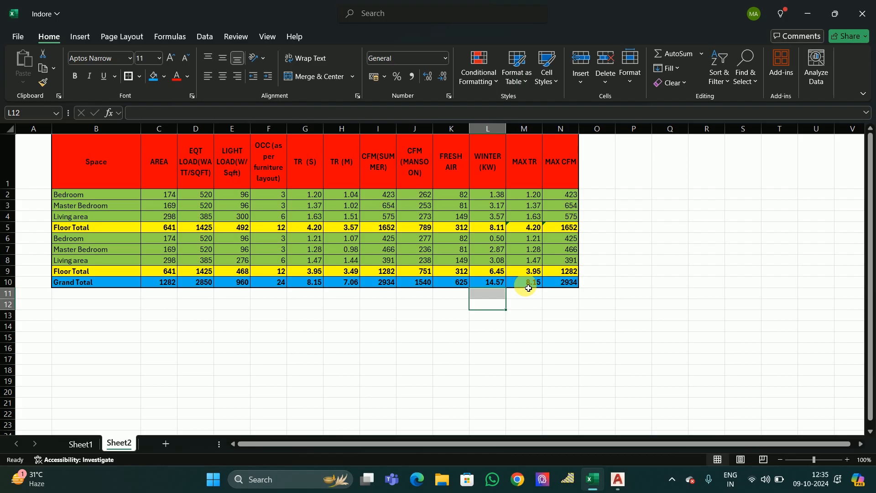
pyautogui.click(645, 254)
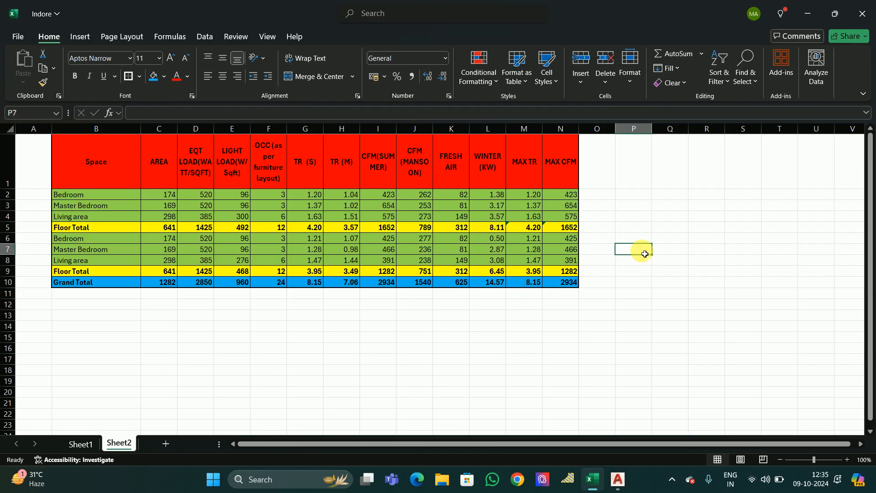